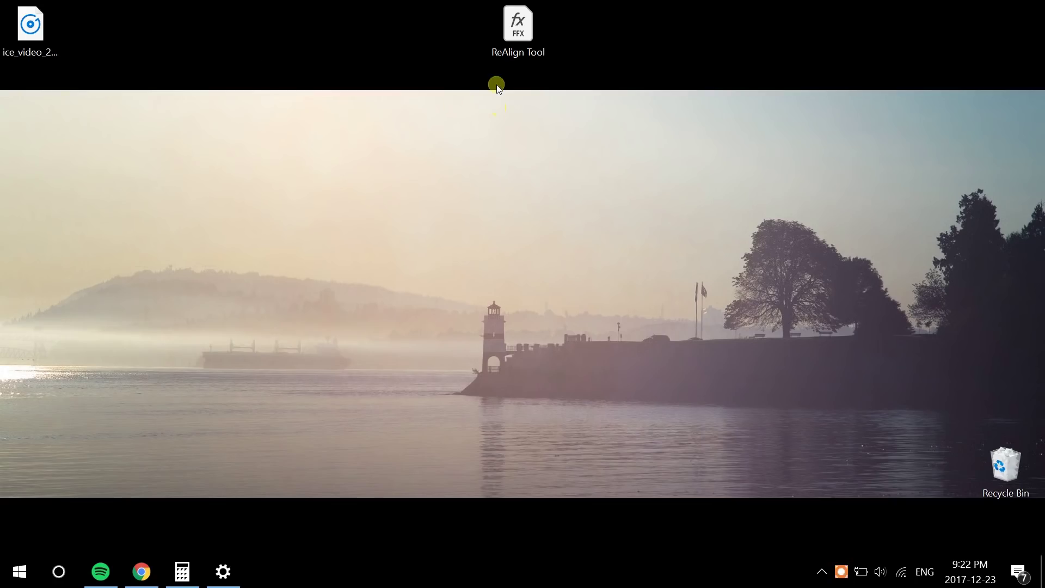
- Marquee-select the ReAlign Tool .ffx preset icon on the desktop
left_click_drag(433, 98, 671, 2)
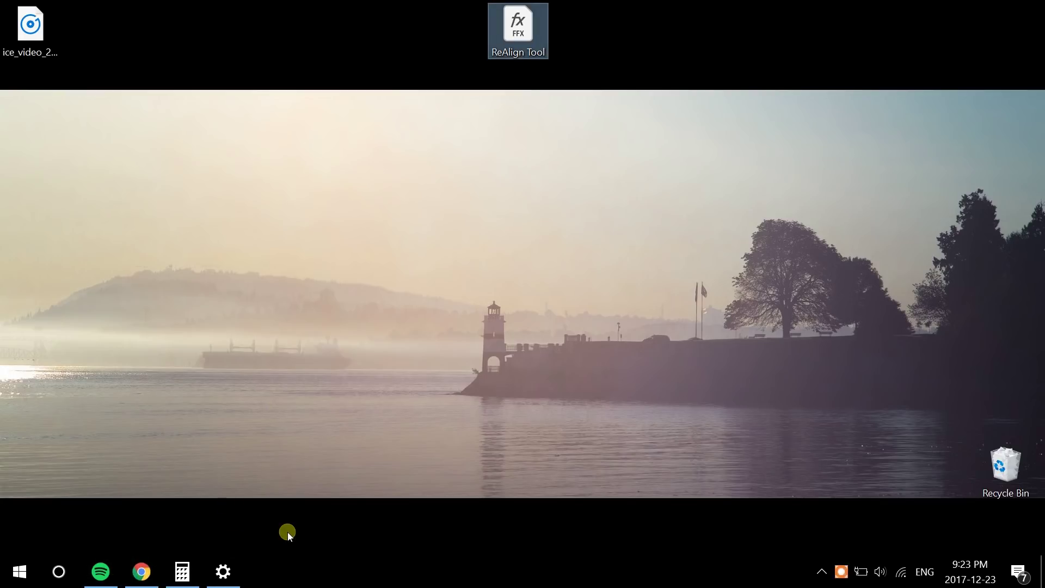
- Browse File Explorer to C:\Program Files\Adobe\Adobe After Effects CC 2018\Support Files
key("super+e")
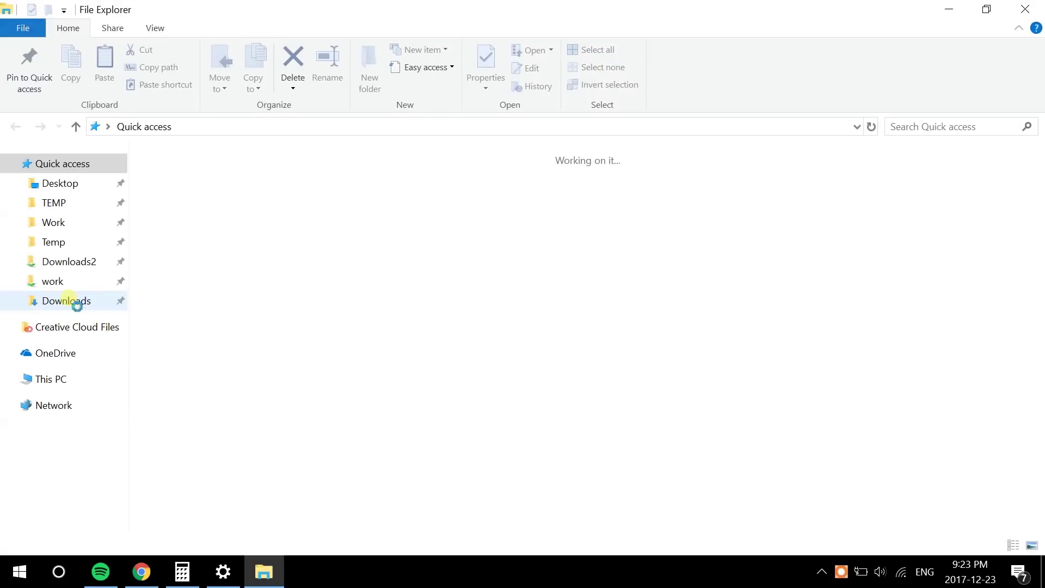
scroll(123, 345, "down", 3)
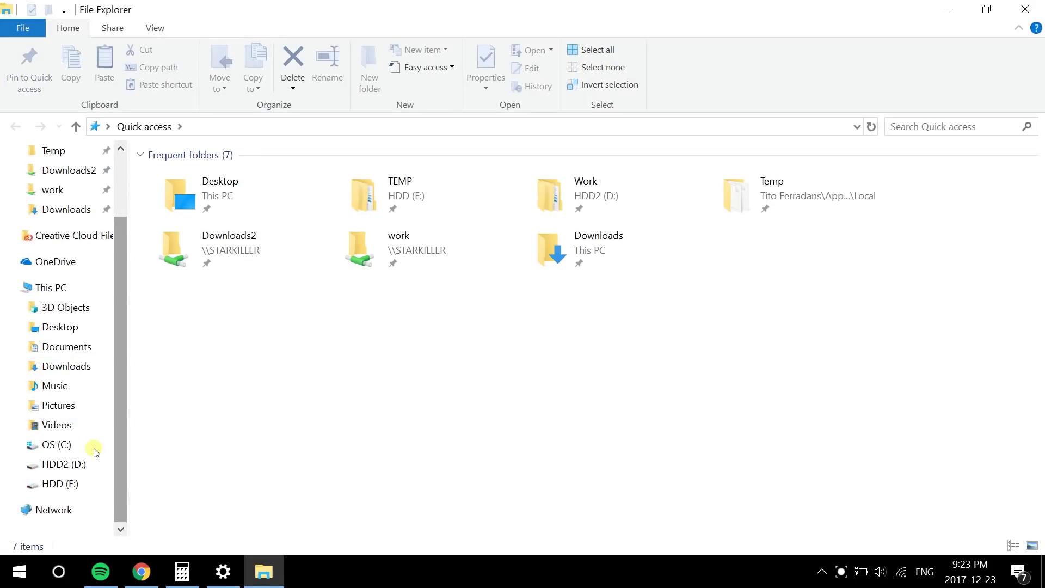
left_click(54, 444)
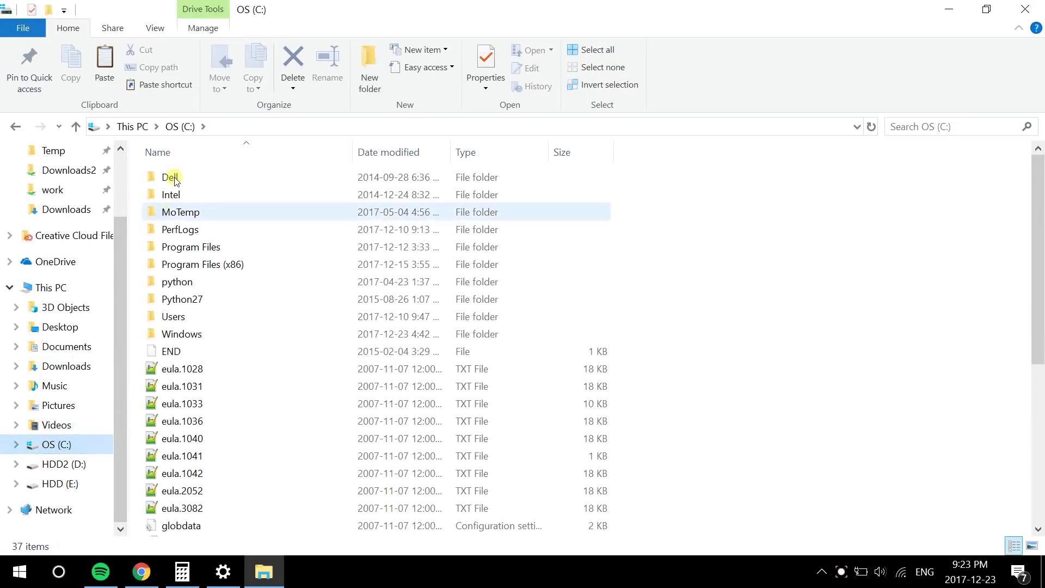
double_click(207, 245)
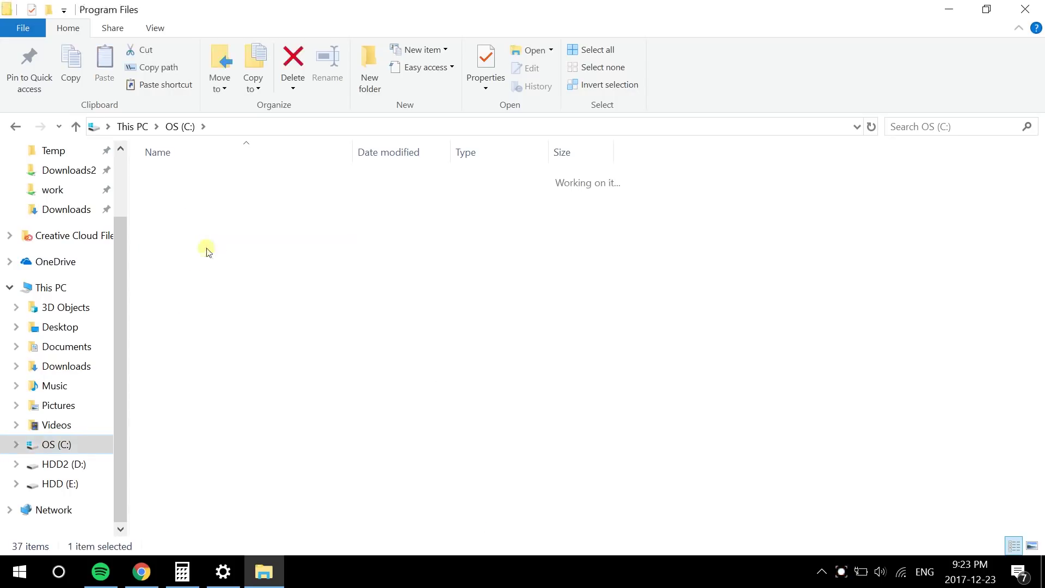
double_click(180, 177)
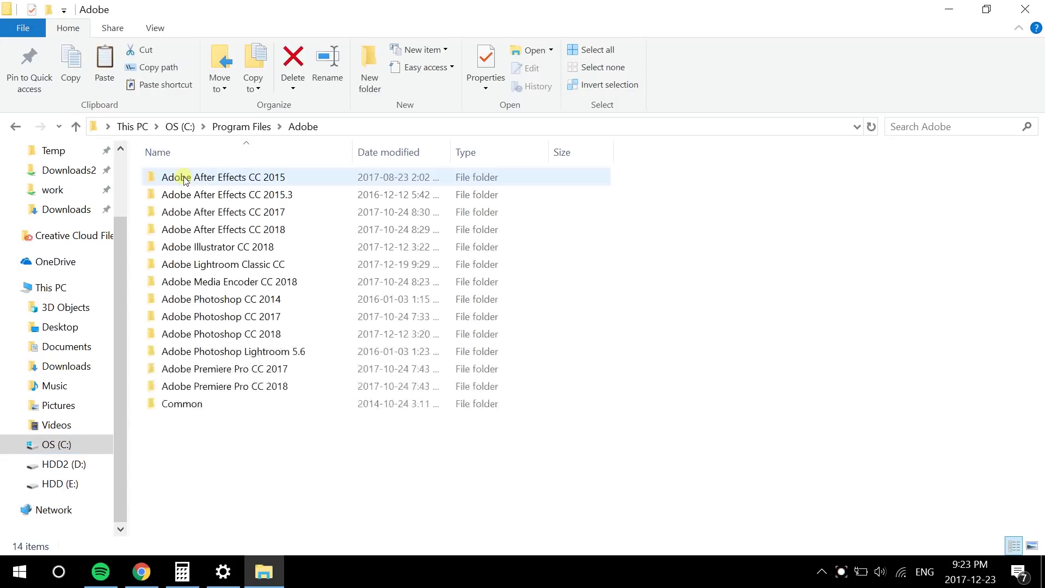
double_click(284, 231)
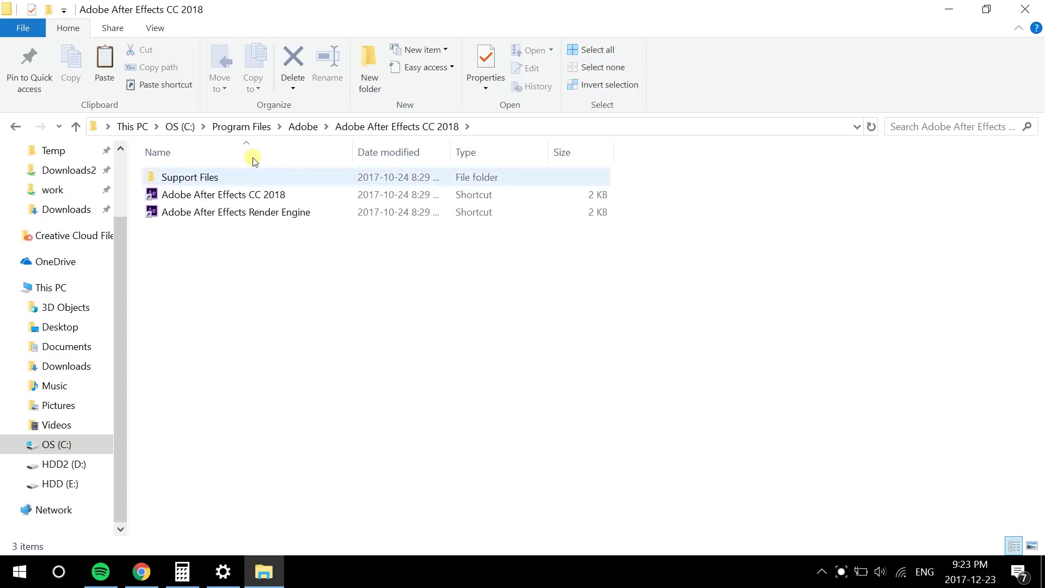
double_click(237, 180)
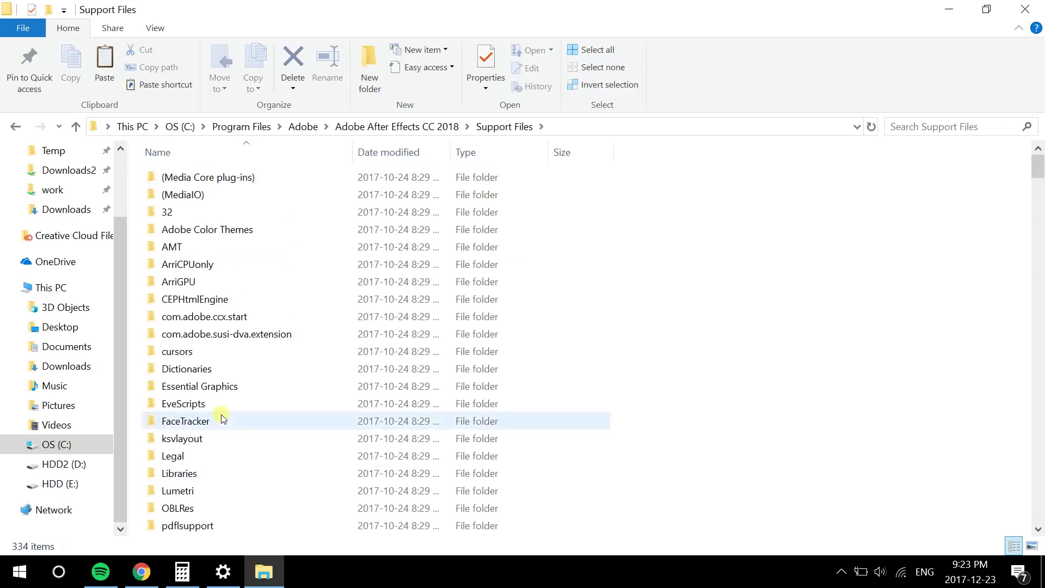
- Open the Presets folder and paste the ReAlign Tool file there with administrator permission
type("presets")
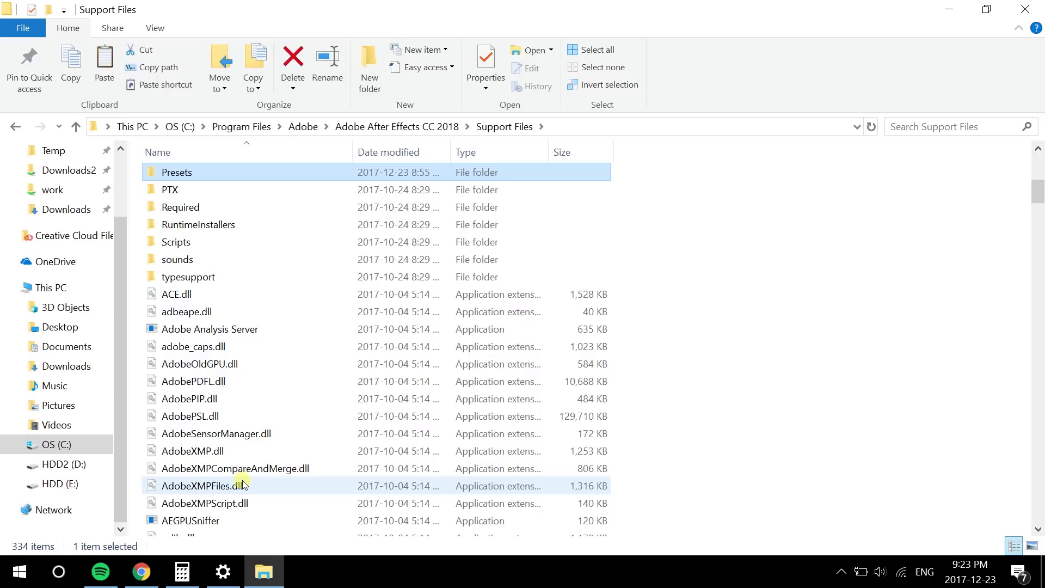
key("Return")
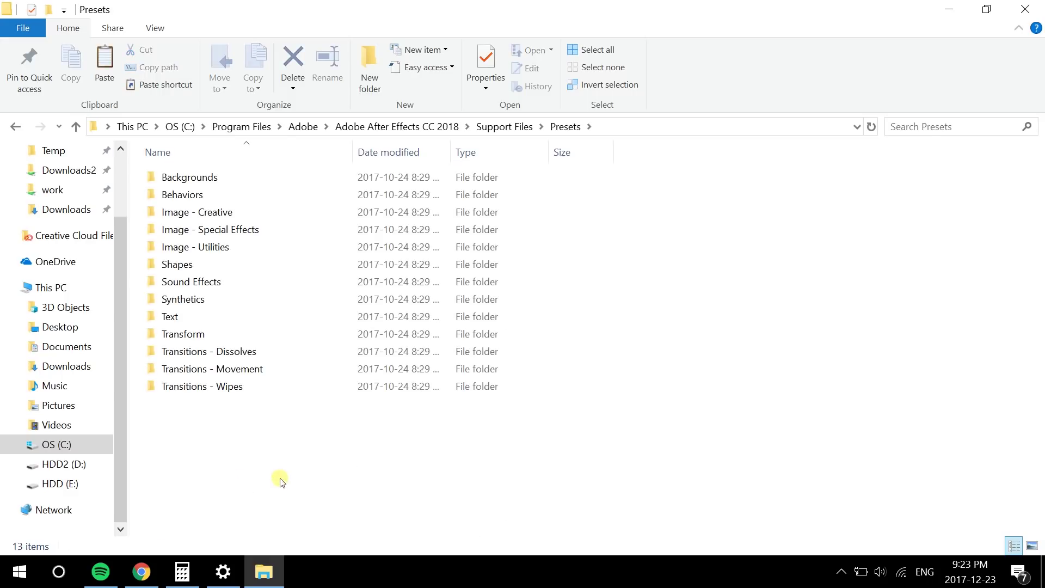
key("ctrl+v")
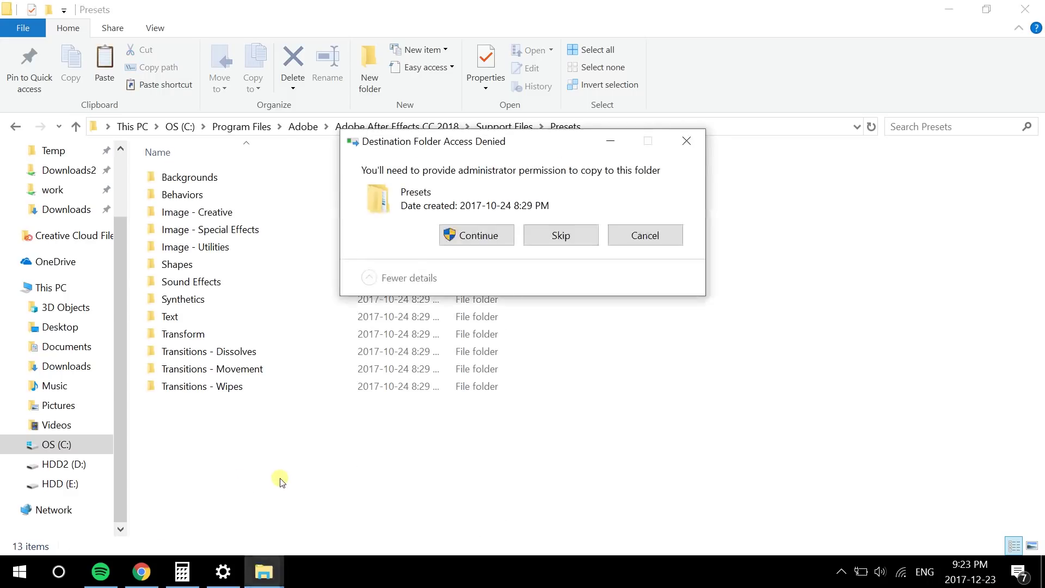
left_click(470, 237)
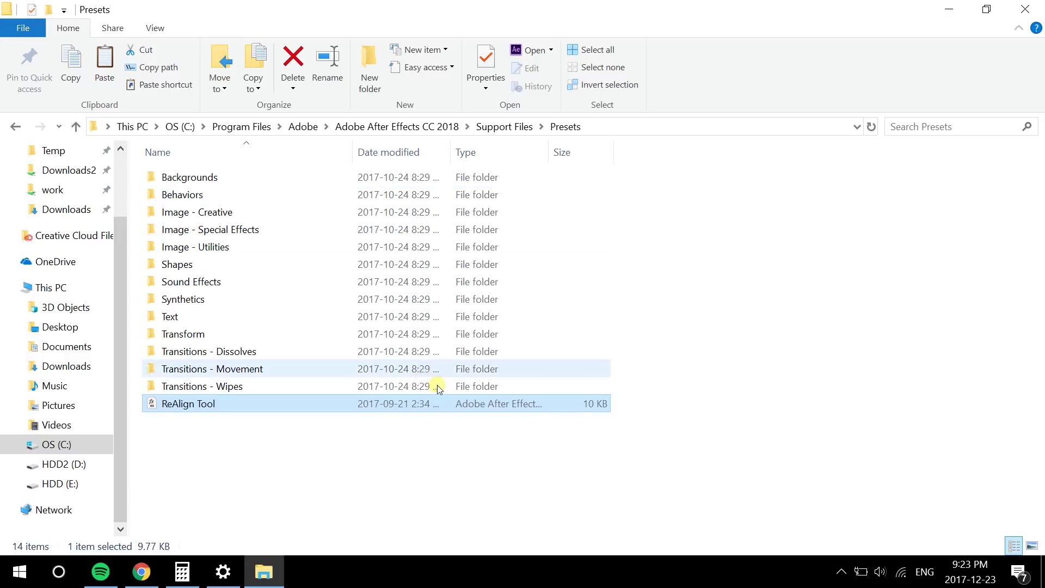
- Launch Adobe After Effects CC 2018 and minimize File Explorer
key("super")
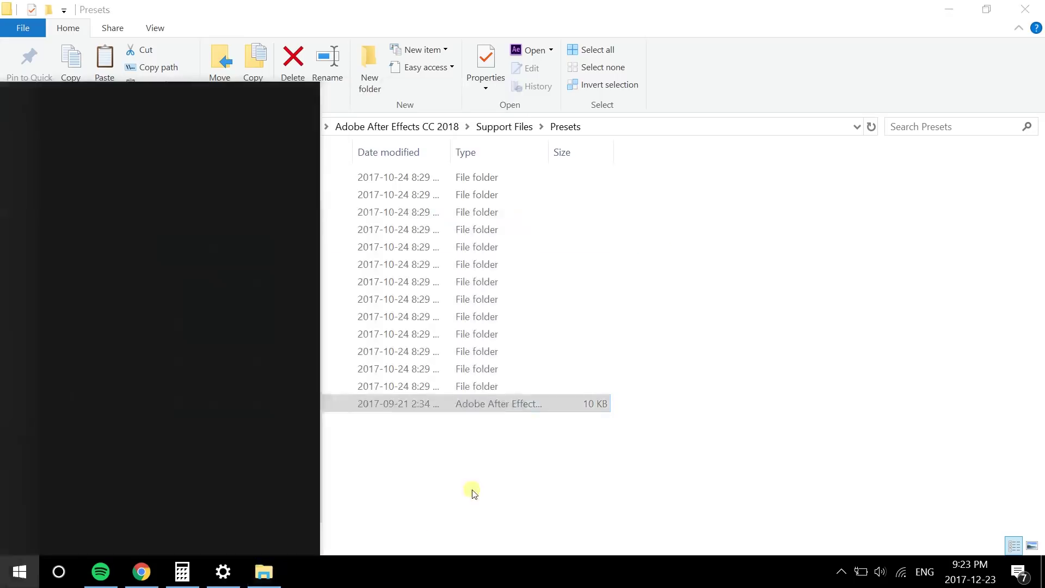
type("after")
key("Return")
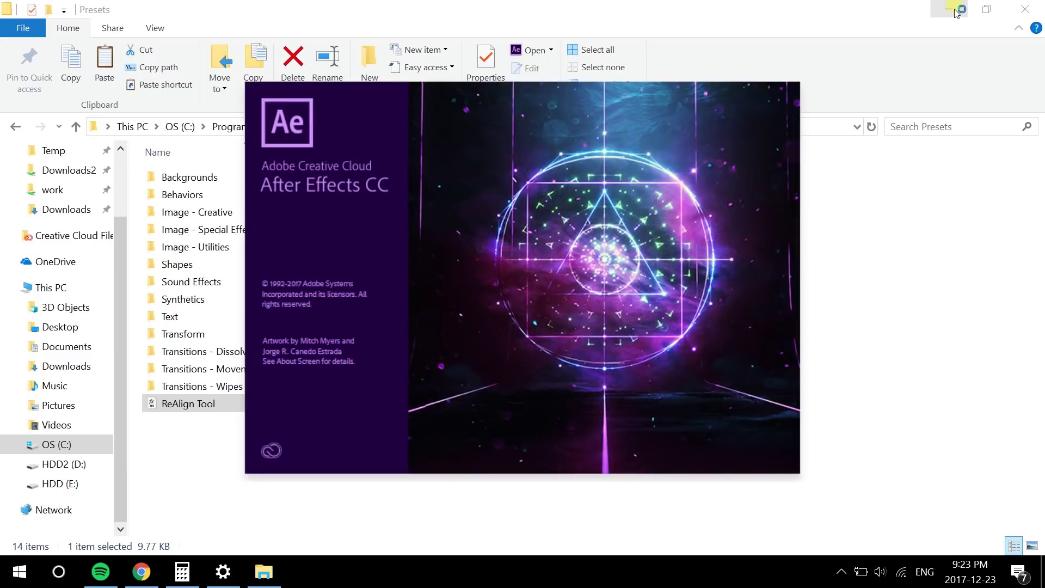
left_click(950, 9)
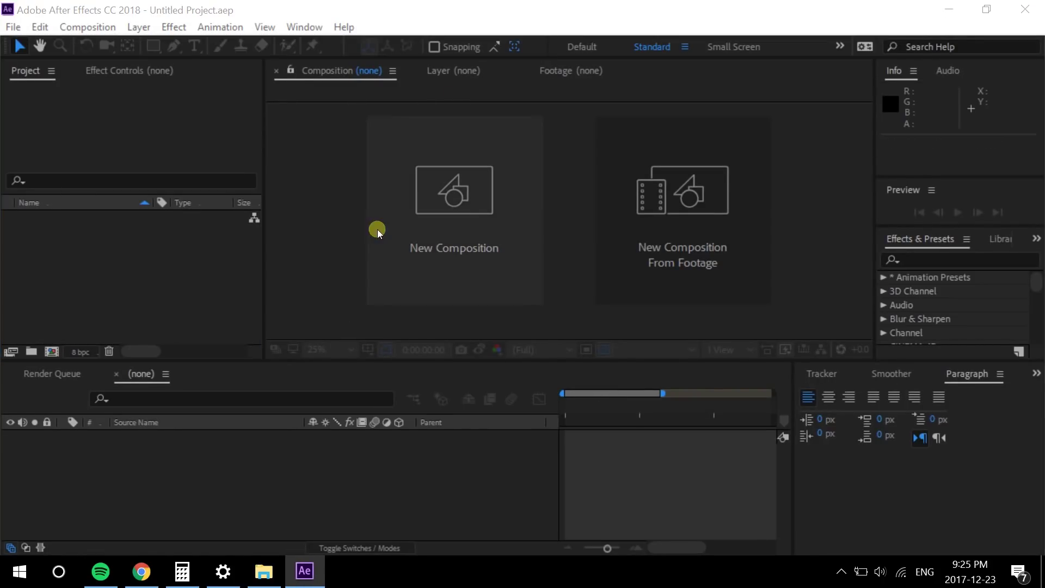
- Start a new composition, move its settings dialog higher, and bring Calculator forward
left_click(466, 204)
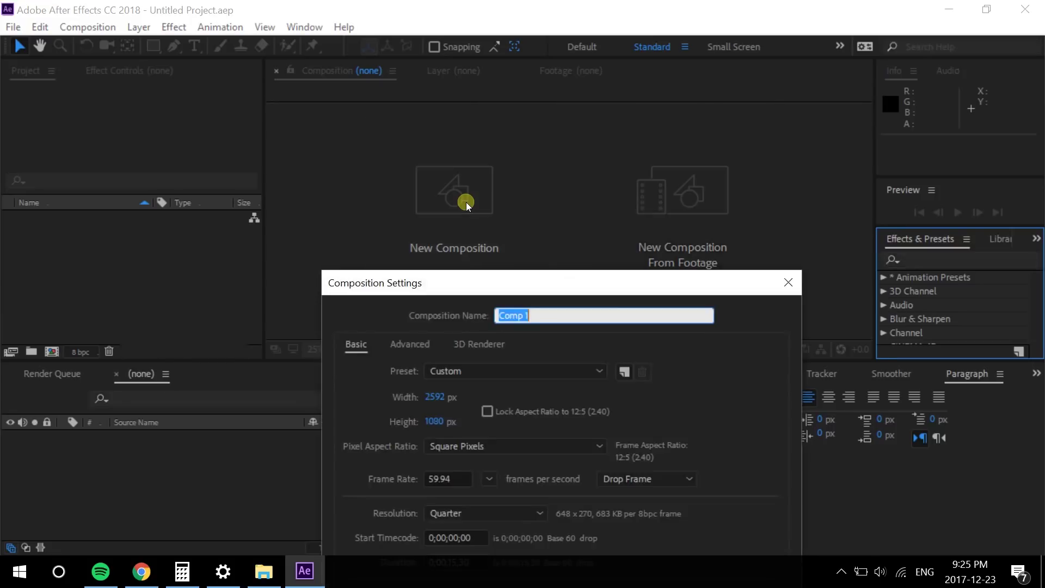
left_click_drag(466, 279, 436, 66)
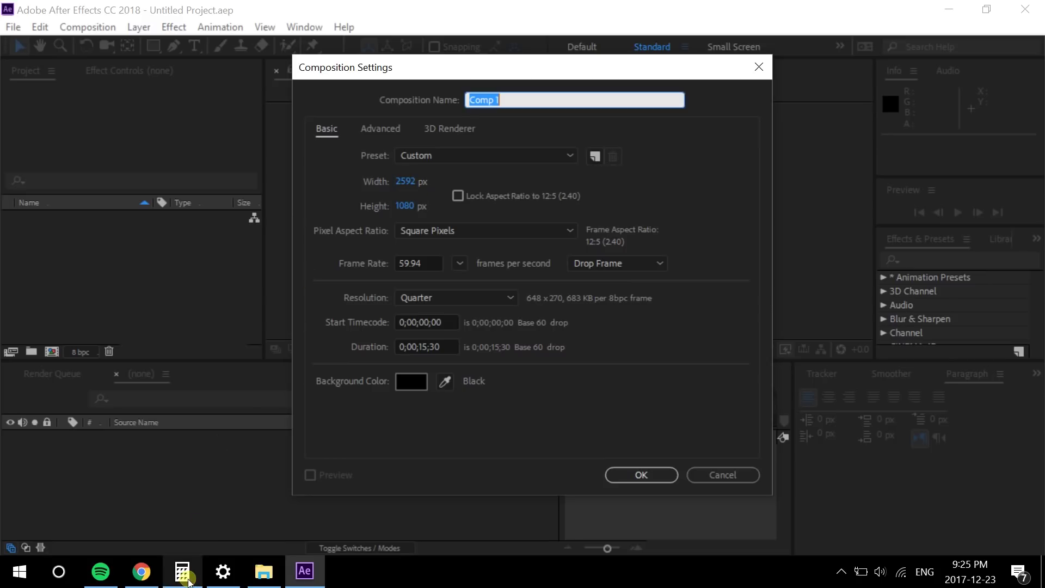
left_click(184, 579)
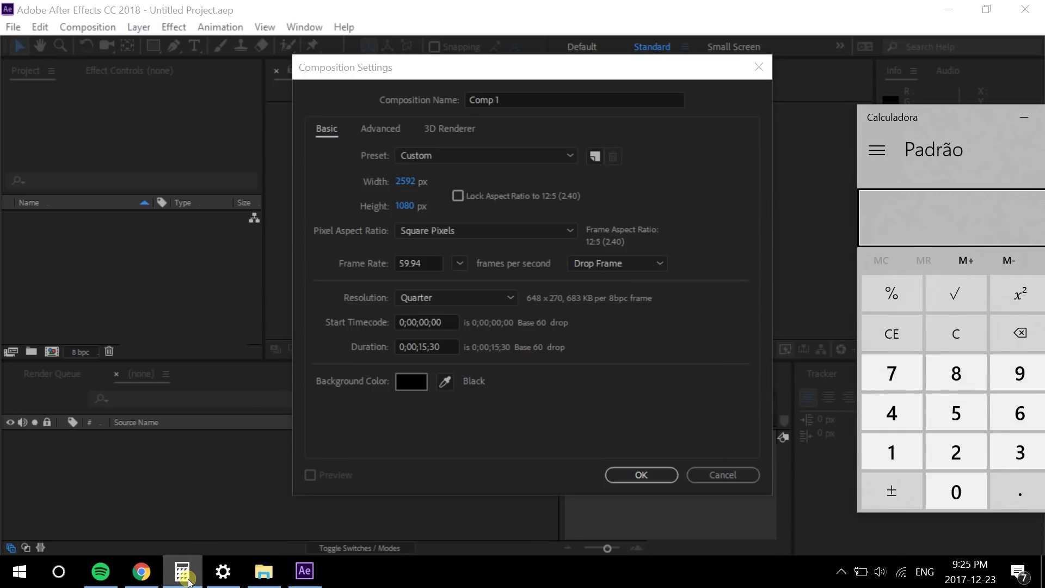
- Calculate 1080 × 2.4 = 2592, close Calculator, and create the 2592×1080 Comp 1
type("1080")
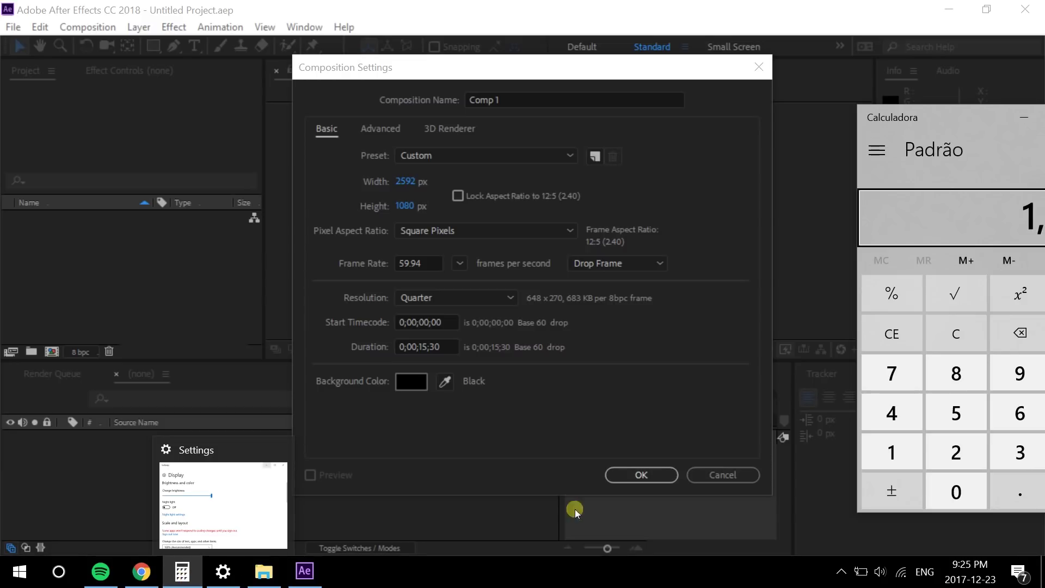
left_click_drag(956, 118, 760, 134)
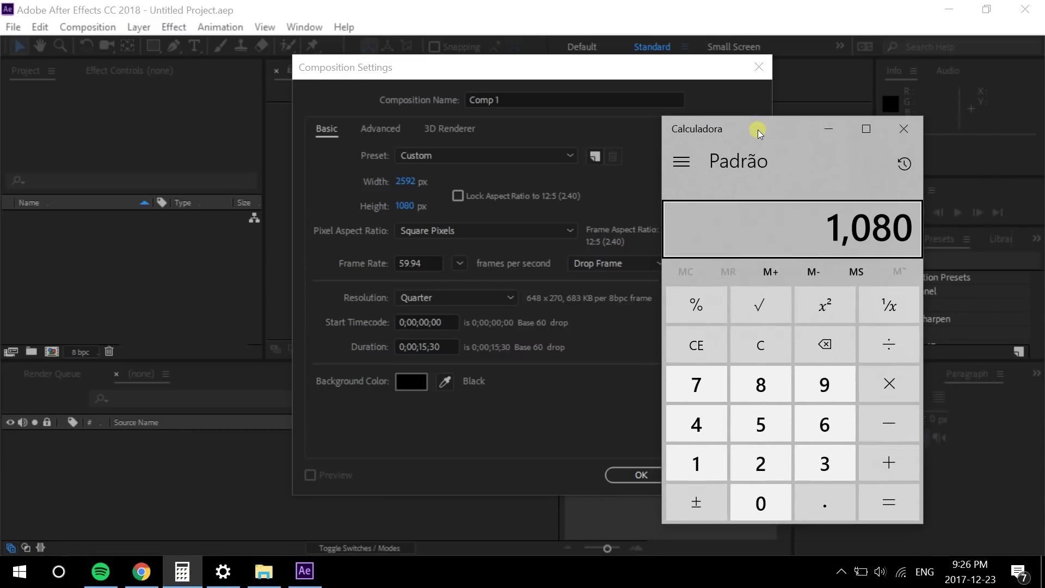
type("*")
type("2.4")
key("Return")
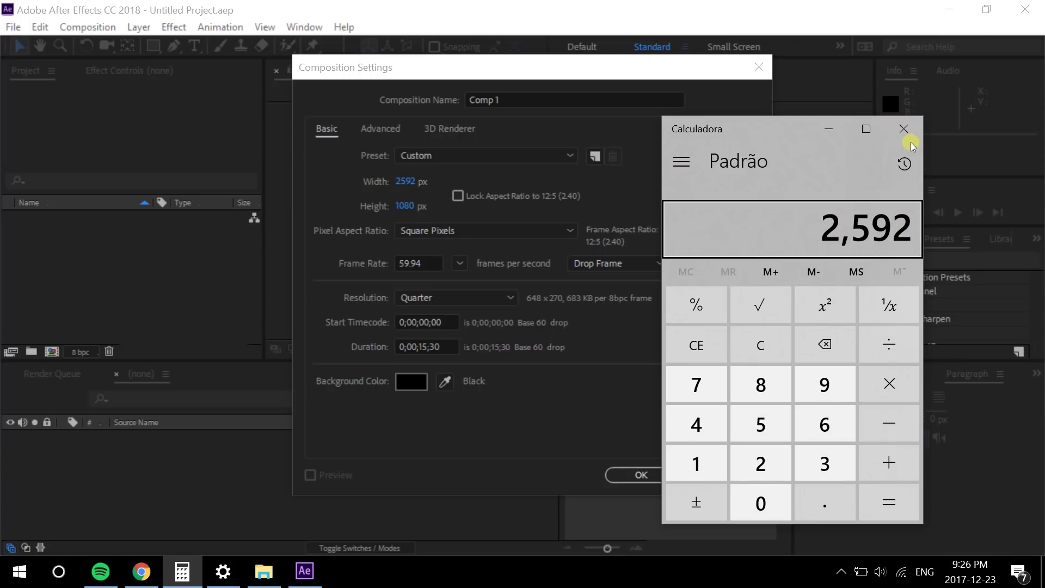
left_click(903, 129)
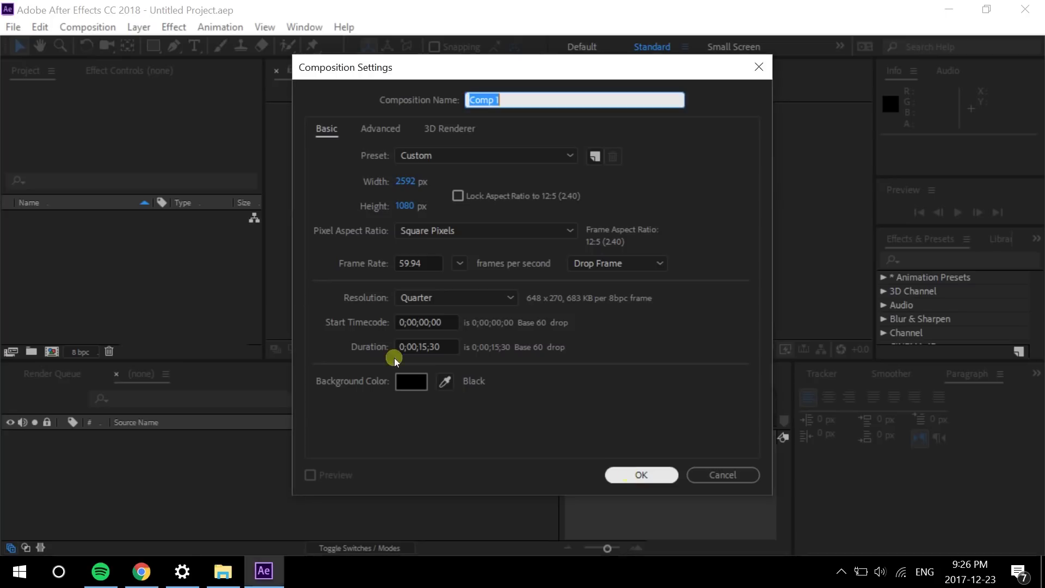
left_click(641, 473)
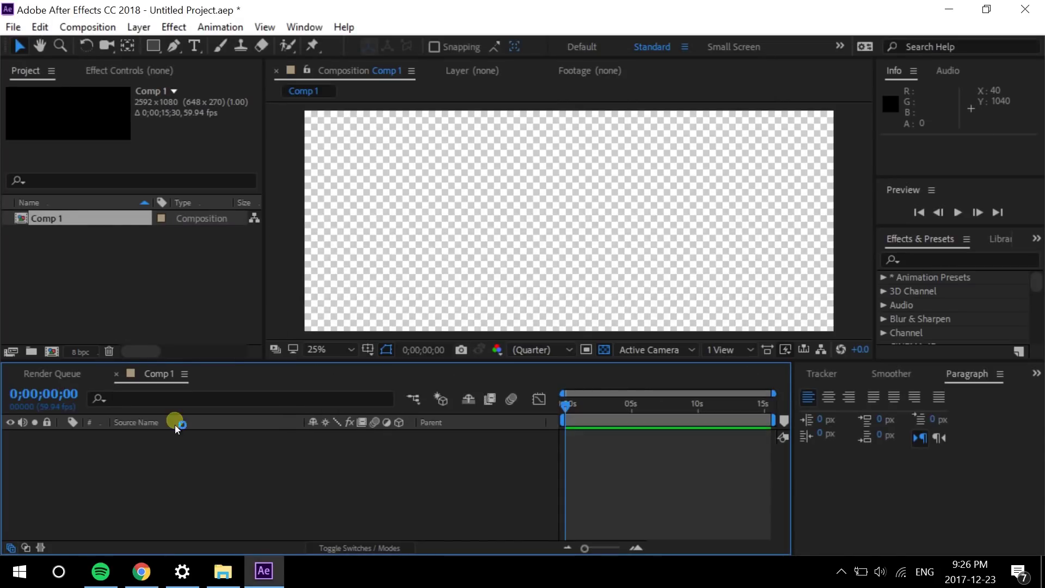
- Open the Downloads folder in File Explorer and select the C0060 clip
left_click(223, 571)
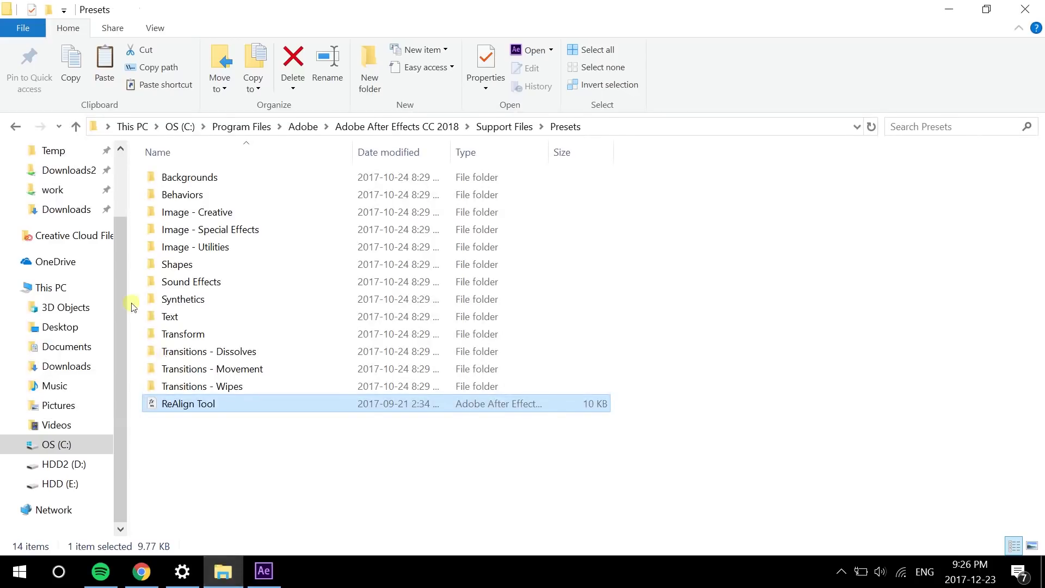
left_click(81, 209)
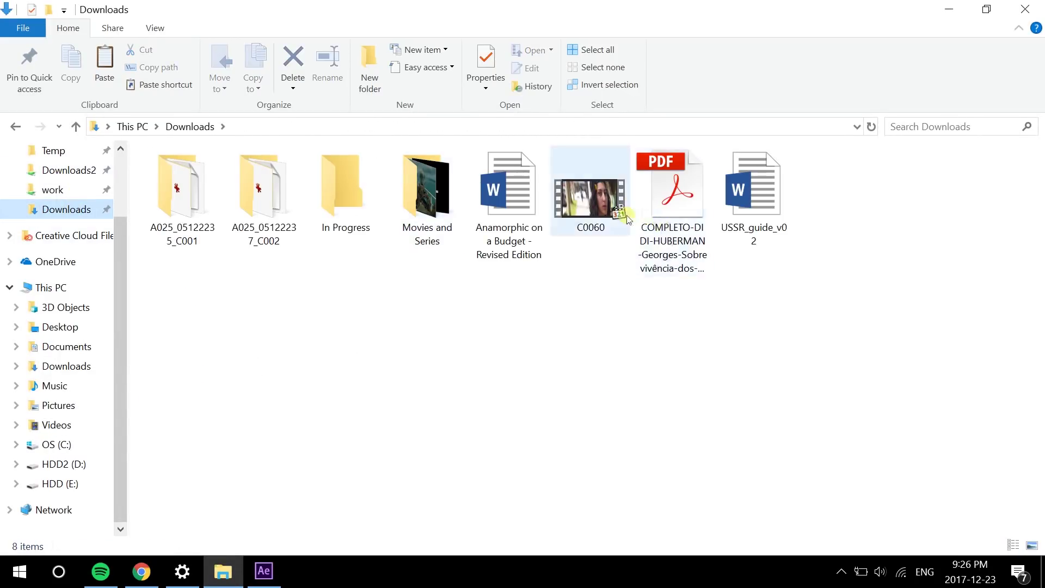
left_click(573, 201)
left_click_drag(403, 316, 622, 233)
- Close the After Effects start screen and drag C0060.MP4 into the project
key("alt+Tab")
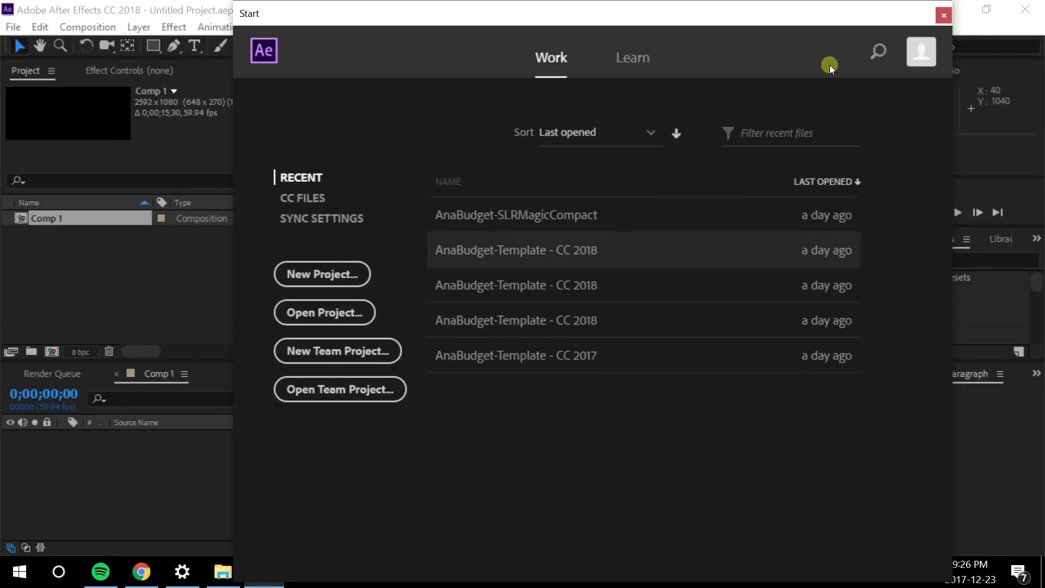
left_click(944, 16)
left_click(947, 16)
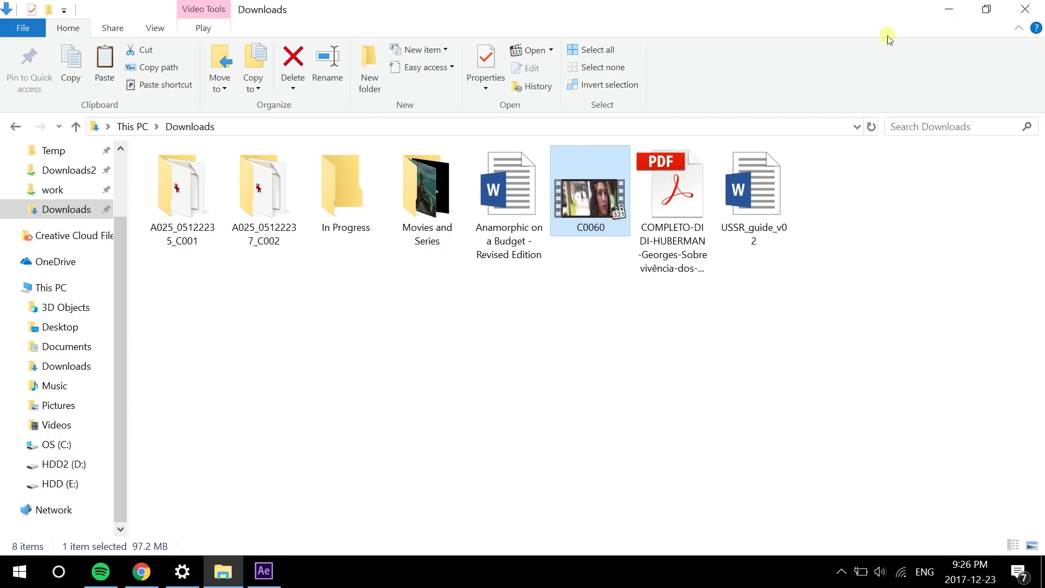
left_click_drag(585, 197, 93, 284)
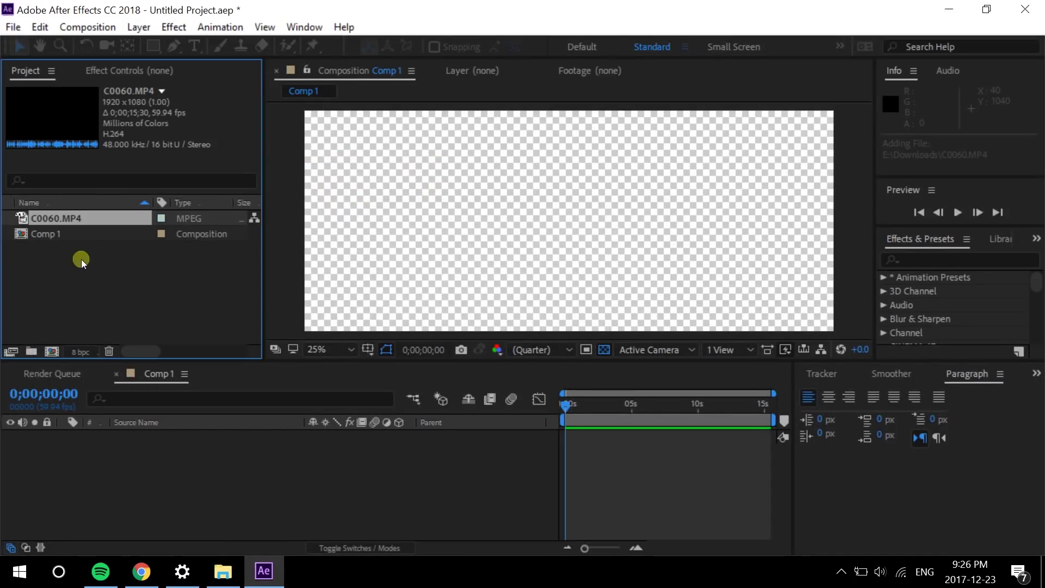
- Add C0060.MP4 to Comp 1 as a layer and set its Scale to 200, 100%
left_click_drag(58, 218, 191, 443)
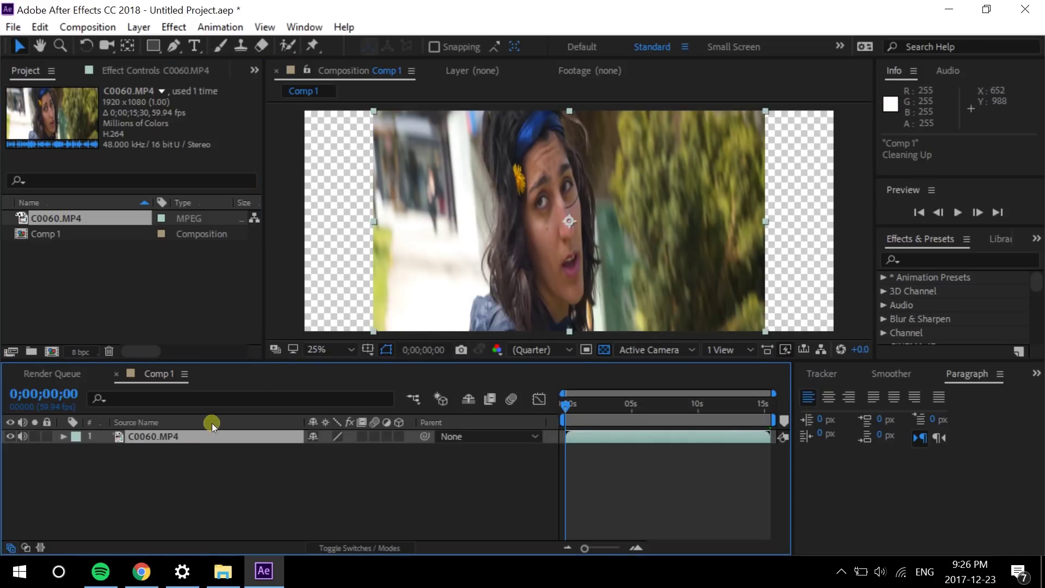
left_click(65, 436)
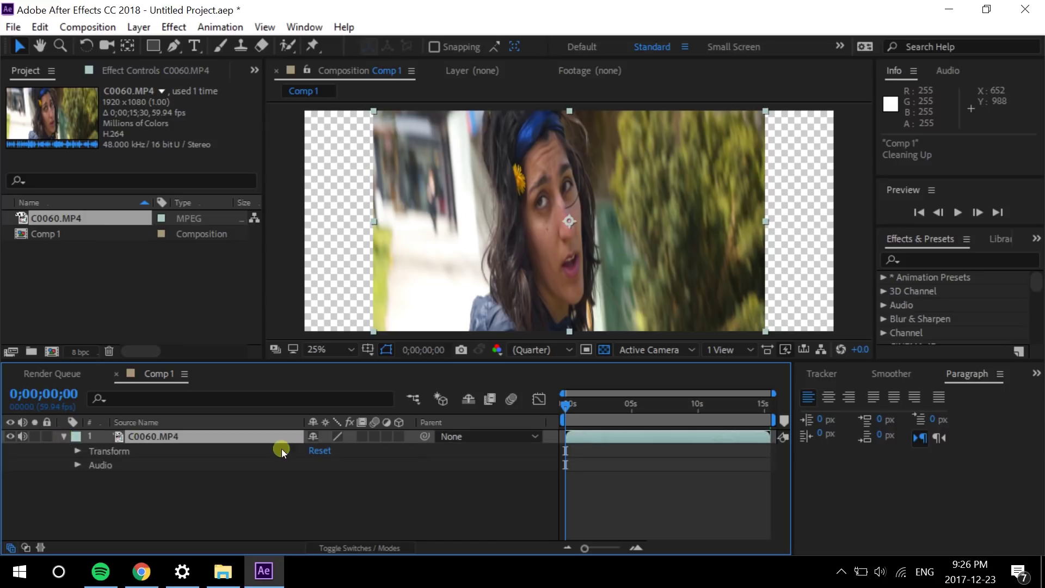
key("s")
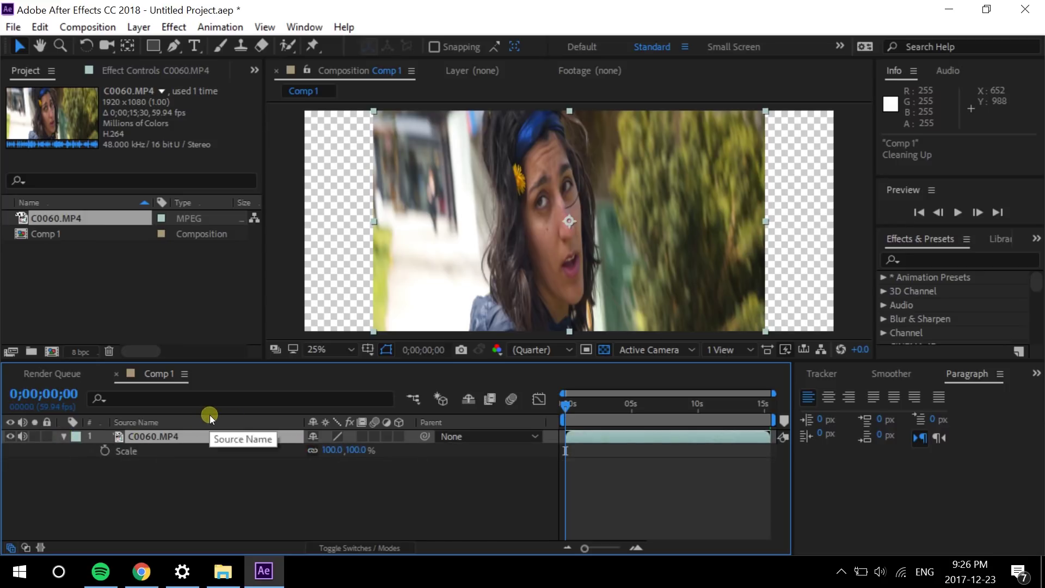
left_click(334, 450)
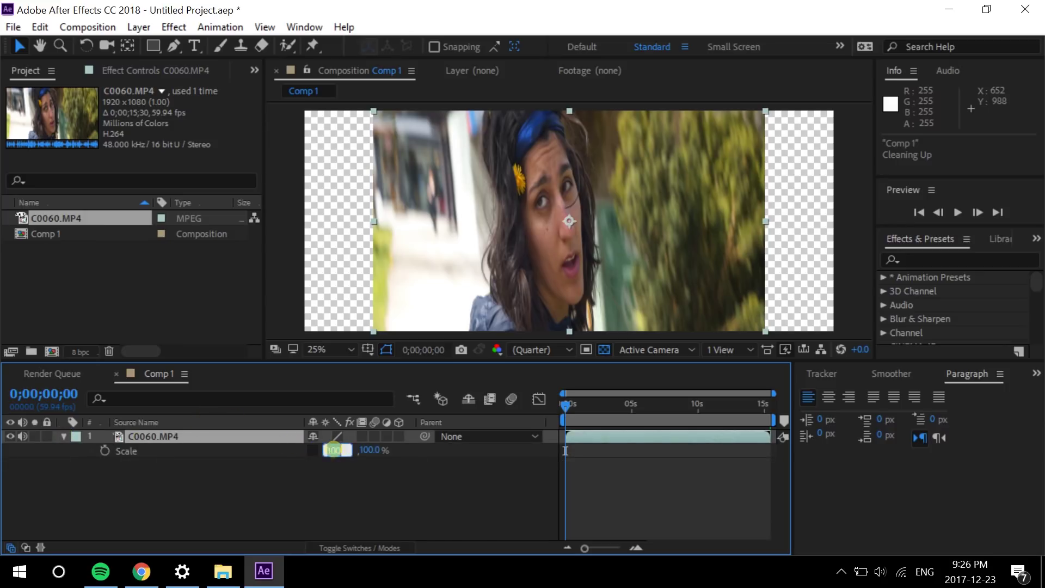
key("Return")
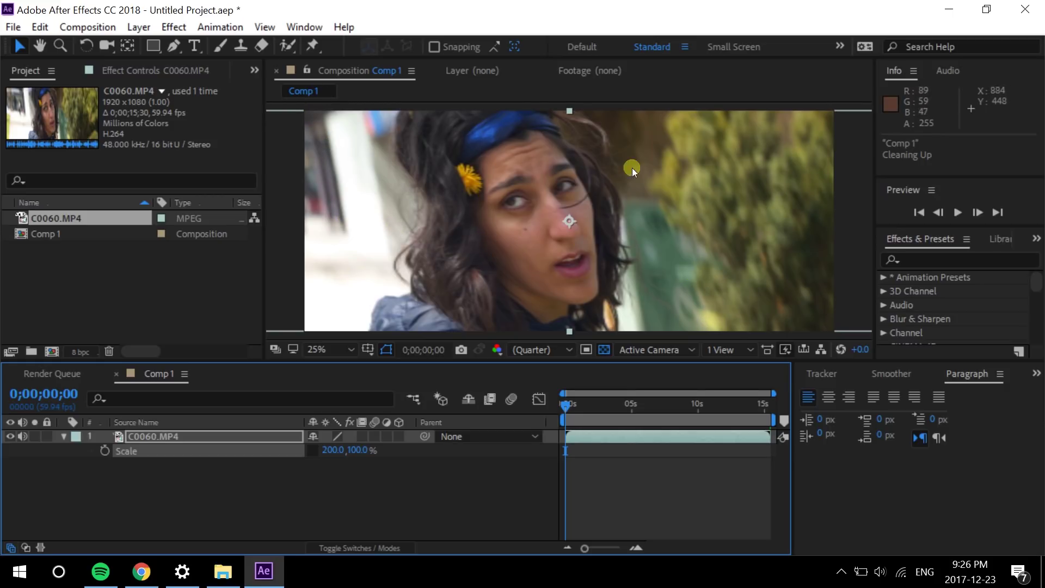
left_click(942, 262)
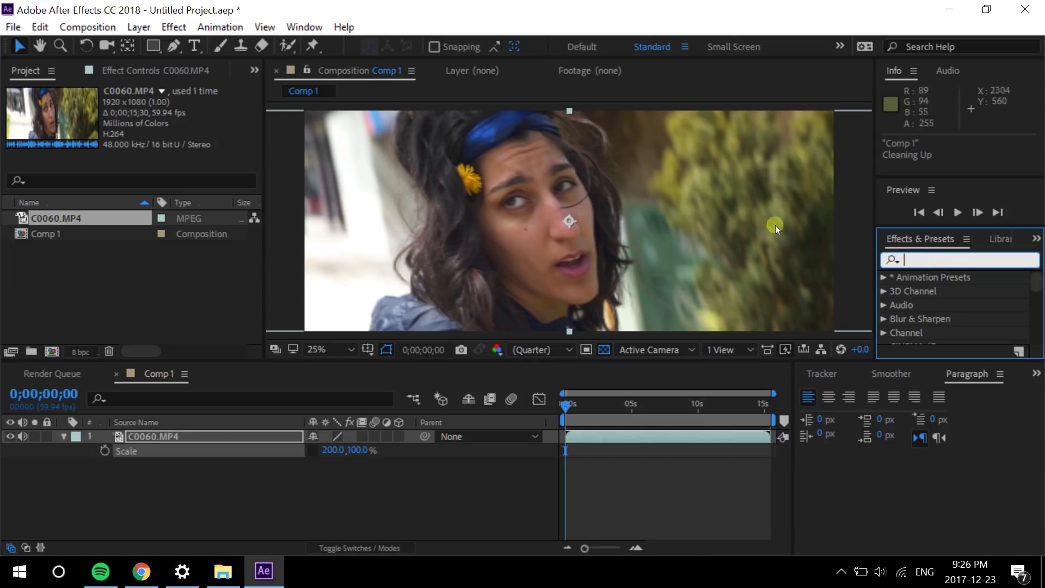
- Zoom the composition view out to 12.5% and return to the Selection tool
type("z")
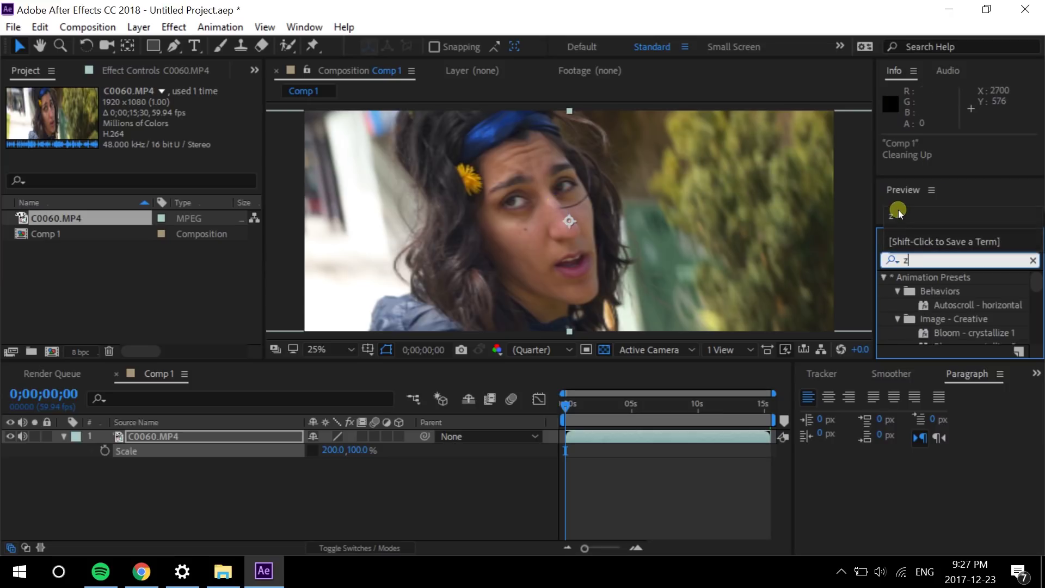
key("BackSpace")
left_click(542, 128)
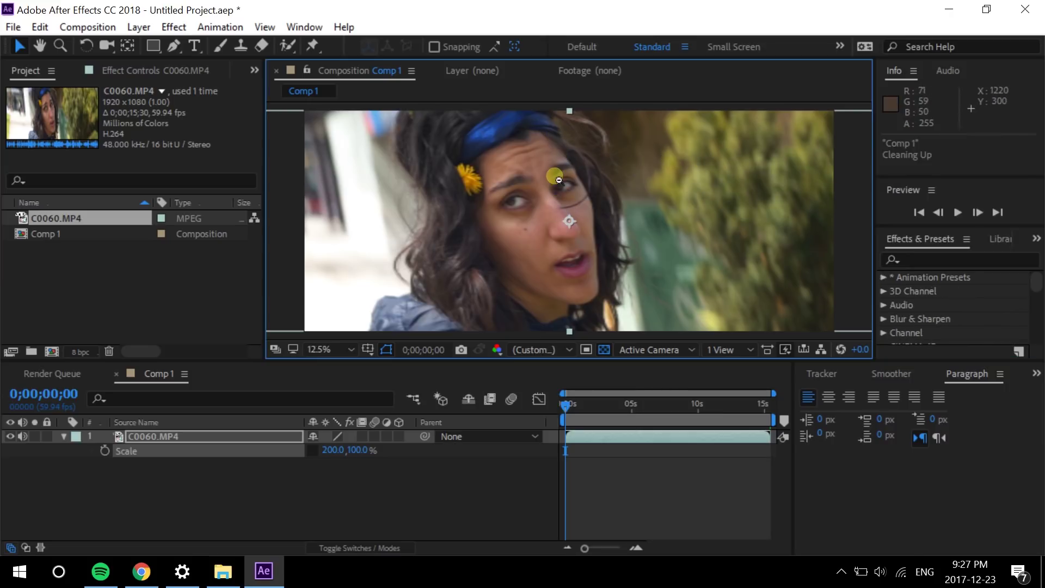
key("comma")
key("z")
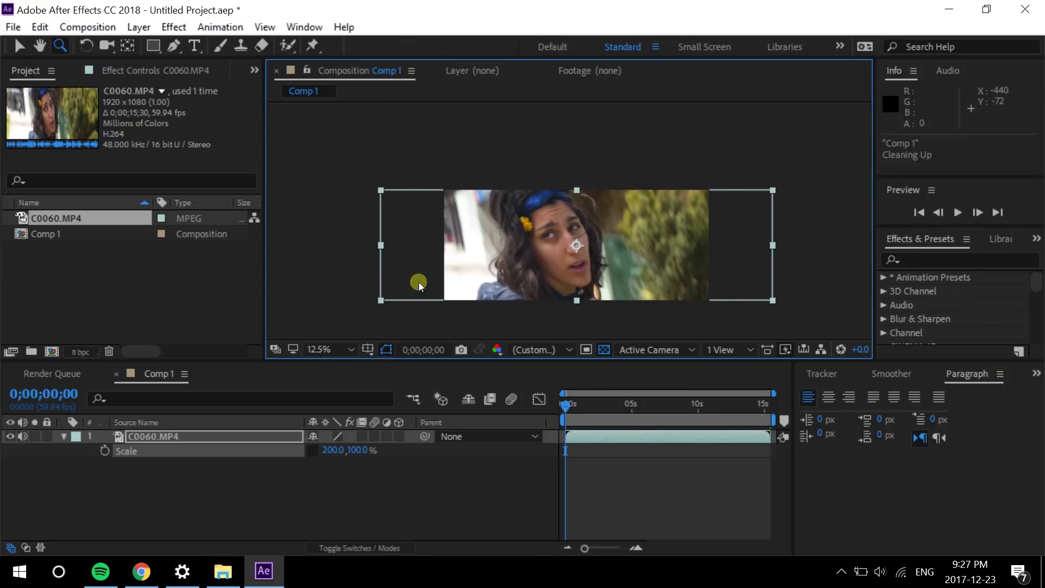
key("v")
- Search Effects & Presets for 'ReAli' and drag the ReAlign Tool preset onto C0060.MP4
left_click(913, 262)
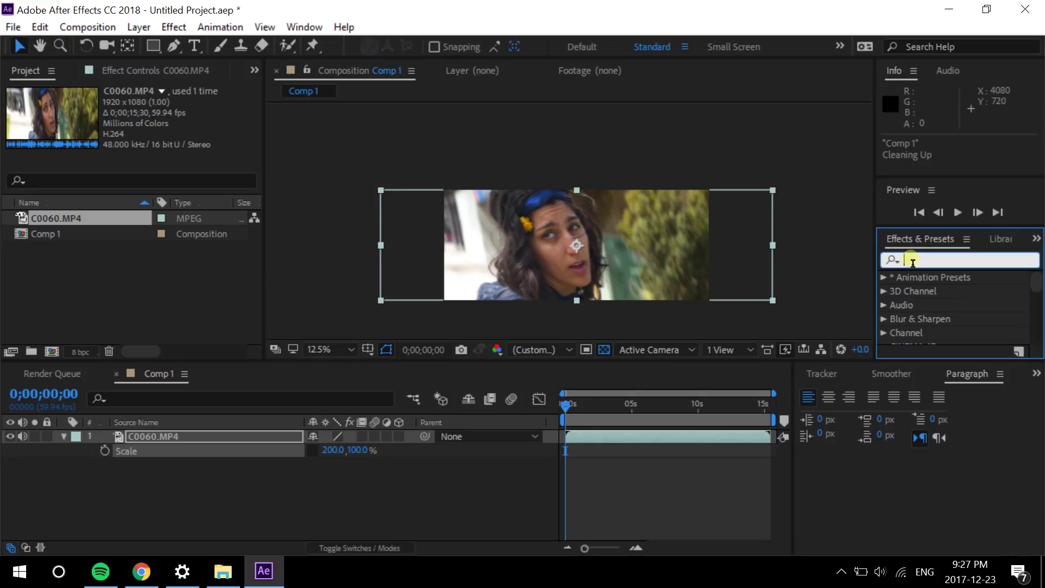
type("ReAli")
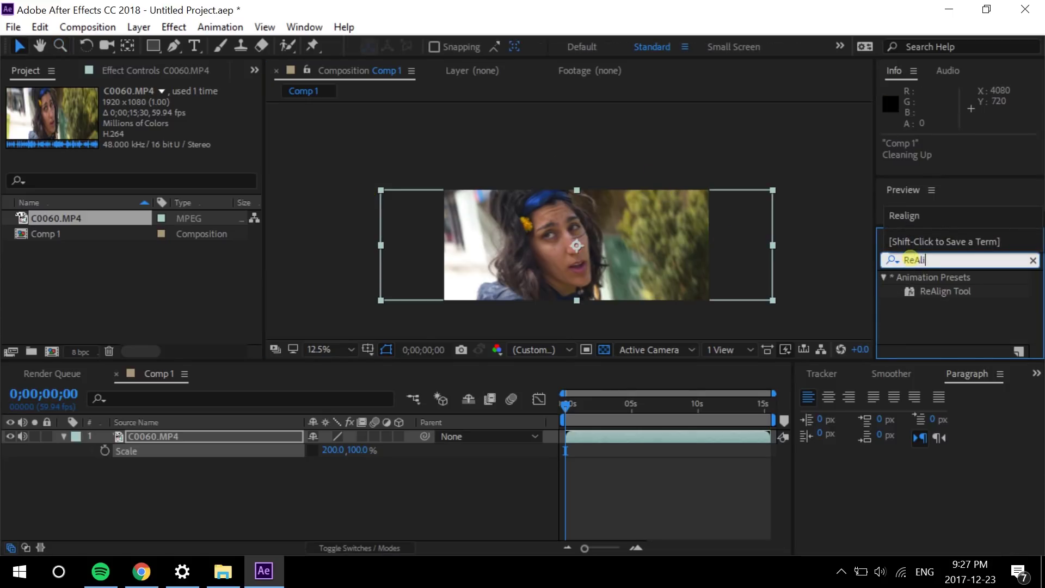
left_click(942, 310)
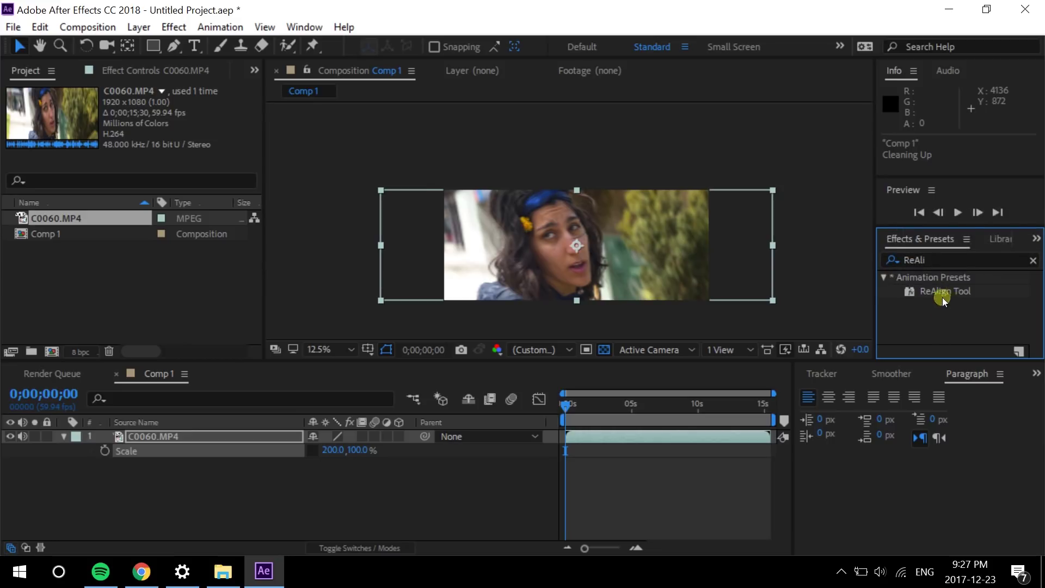
left_click_drag(942, 297, 656, 439)
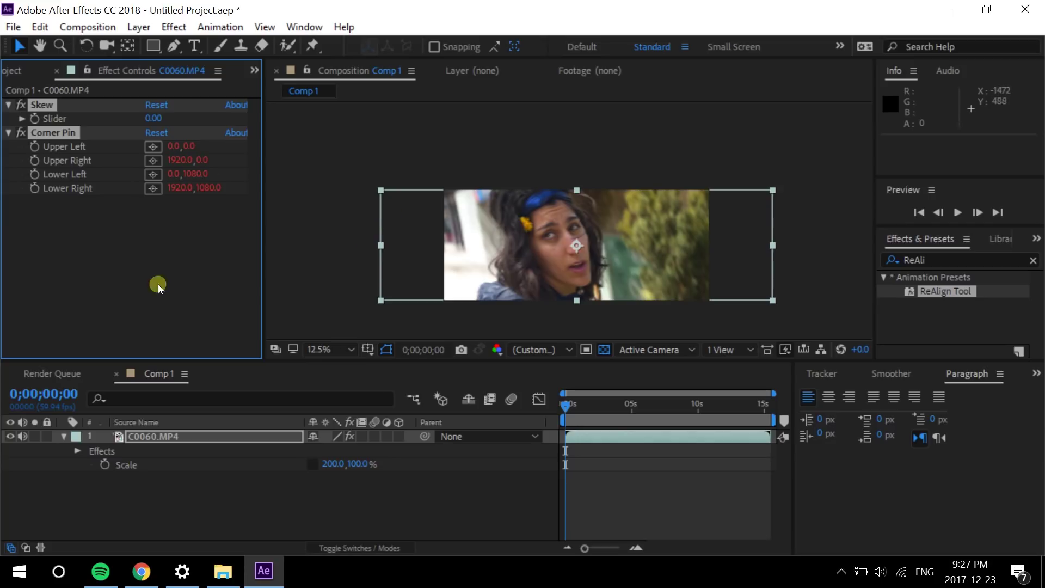
- Scrub the Skew Slider through negative and positive values to find the straightening amount
left_click(120, 220)
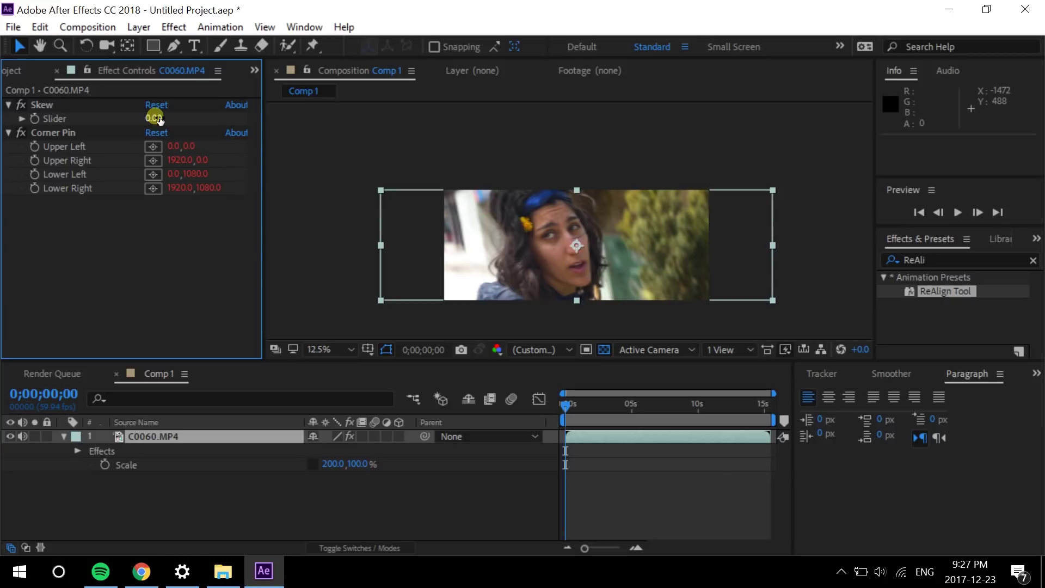
left_click_drag(155, 119, 192, 121)
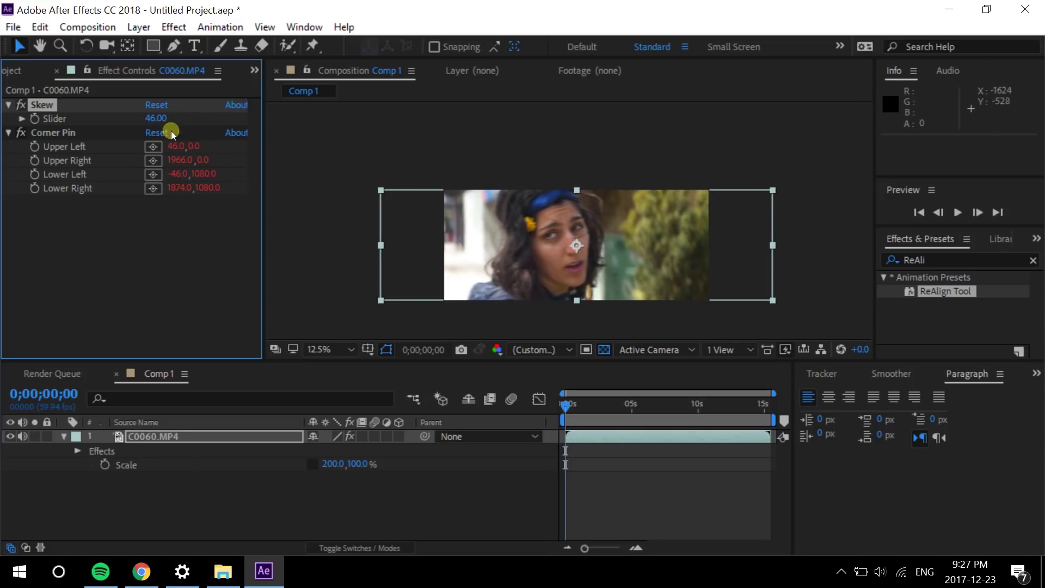
left_click_drag(156, 118, 72, 136)
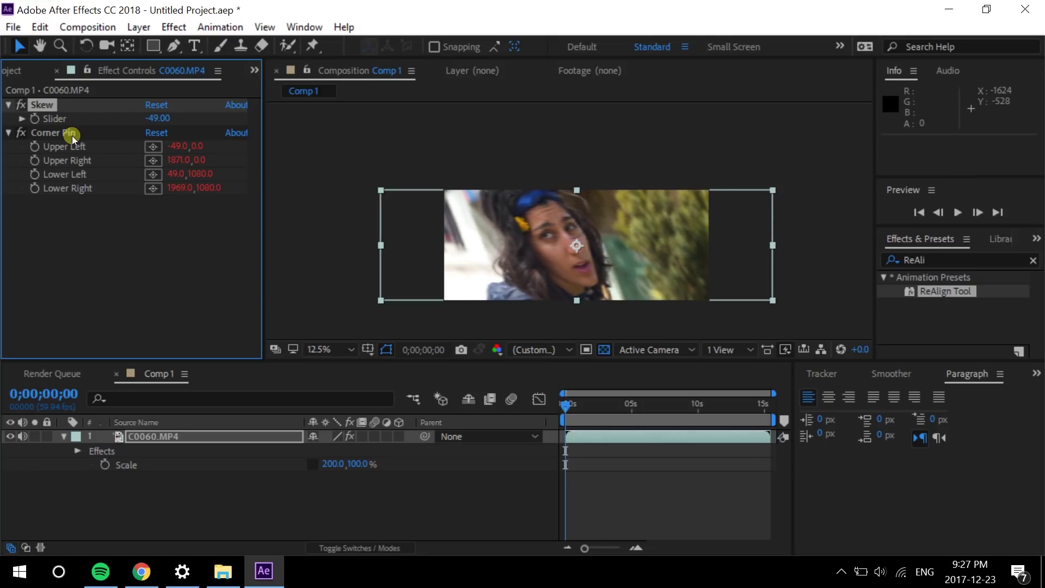
left_click_drag(156, 118, 221, 115)
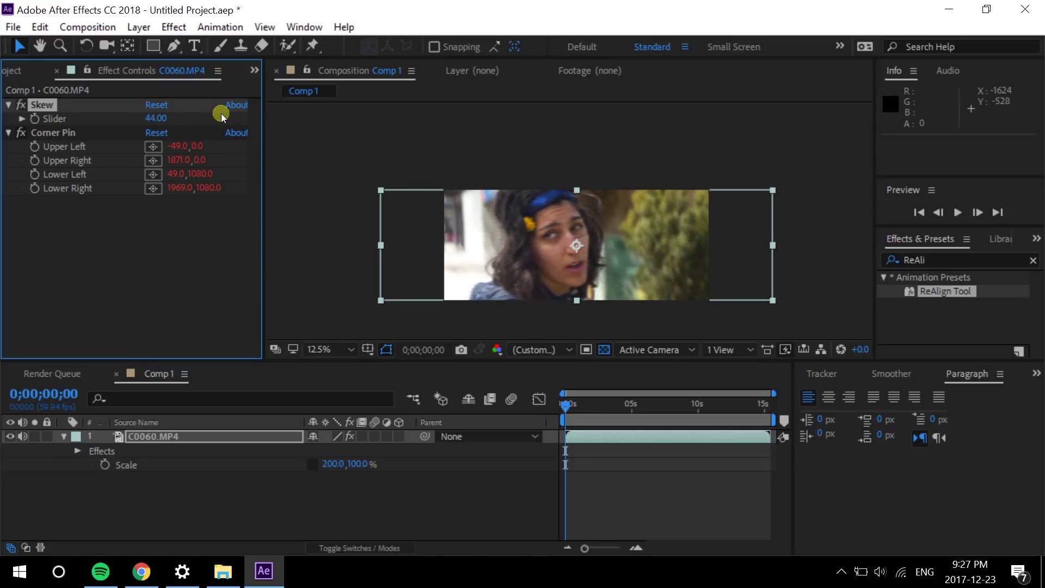
left_click(152, 119)
- Set Skew to 45 and zoom in to inspect the footage's left edge
type("45")
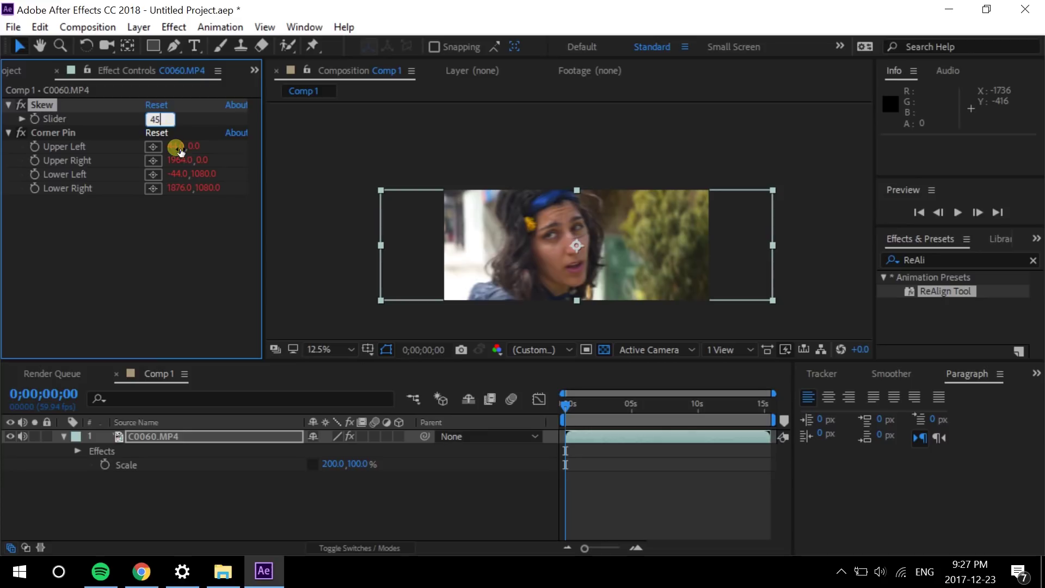
key("Return")
key("z")
left_click(466, 240)
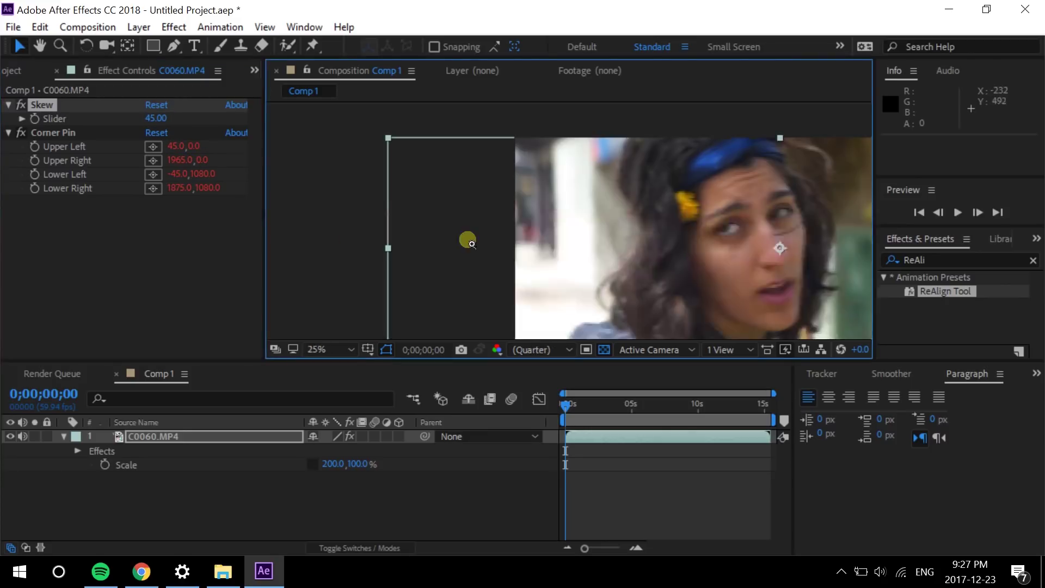
left_click(513, 236)
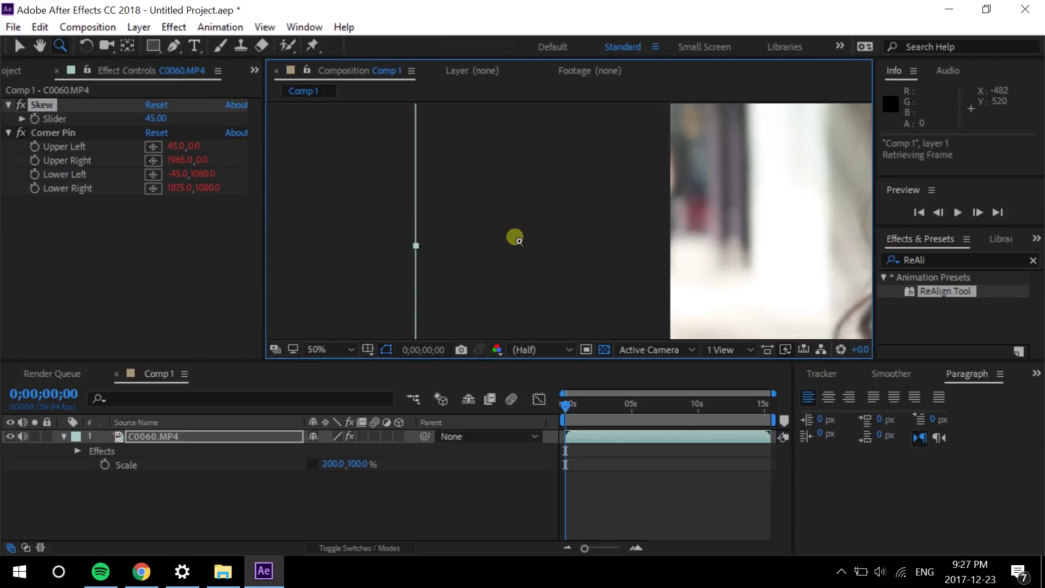
left_click(685, 244, "alt")
- Place a vertical ruler guide at the footage edge and raise Skew to 54
key("ctrl+r")
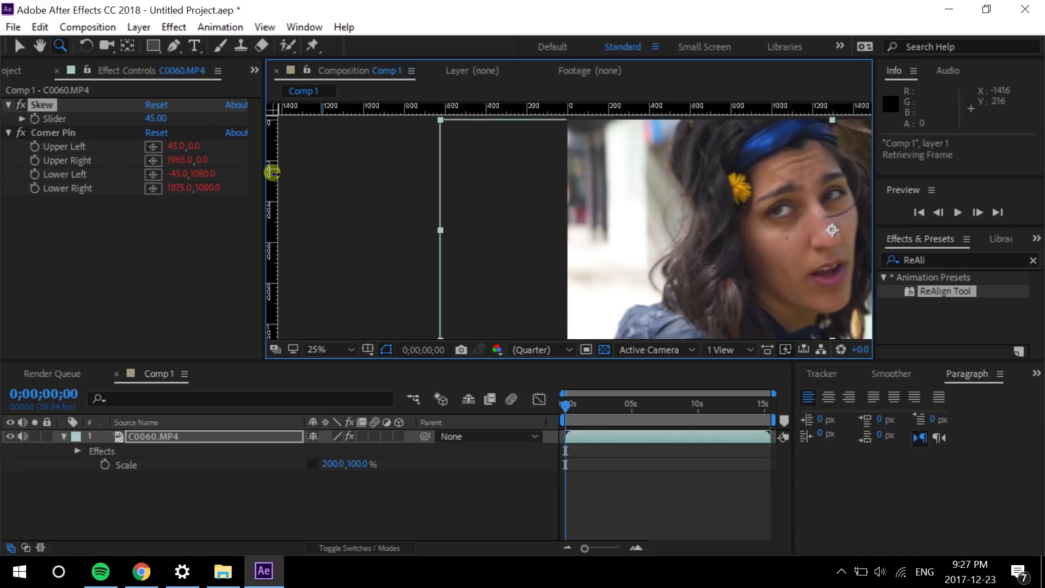
left_click_drag(273, 175, 612, 203)
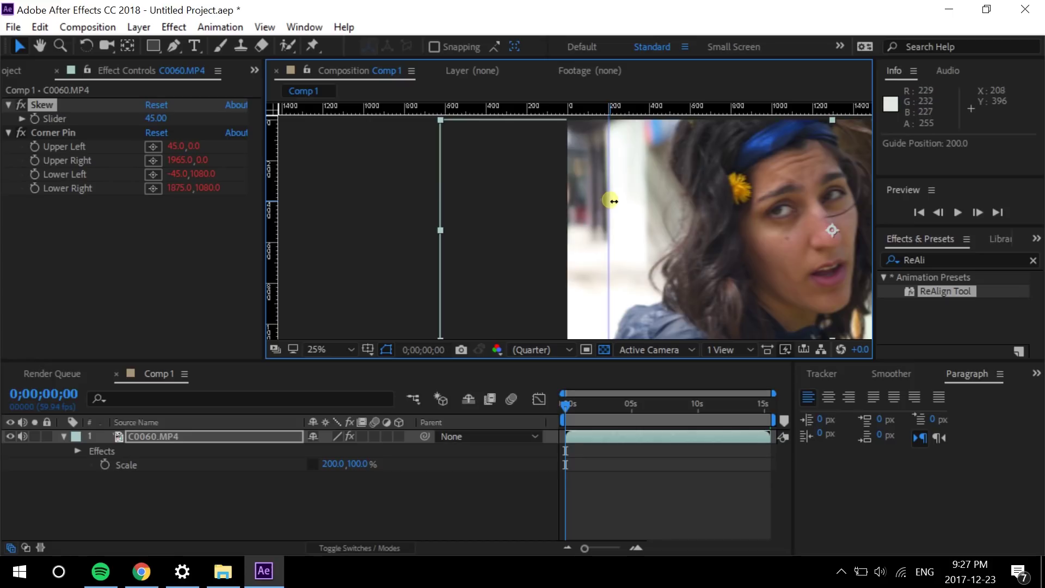
left_click(153, 121)
type("51")
key("Return")
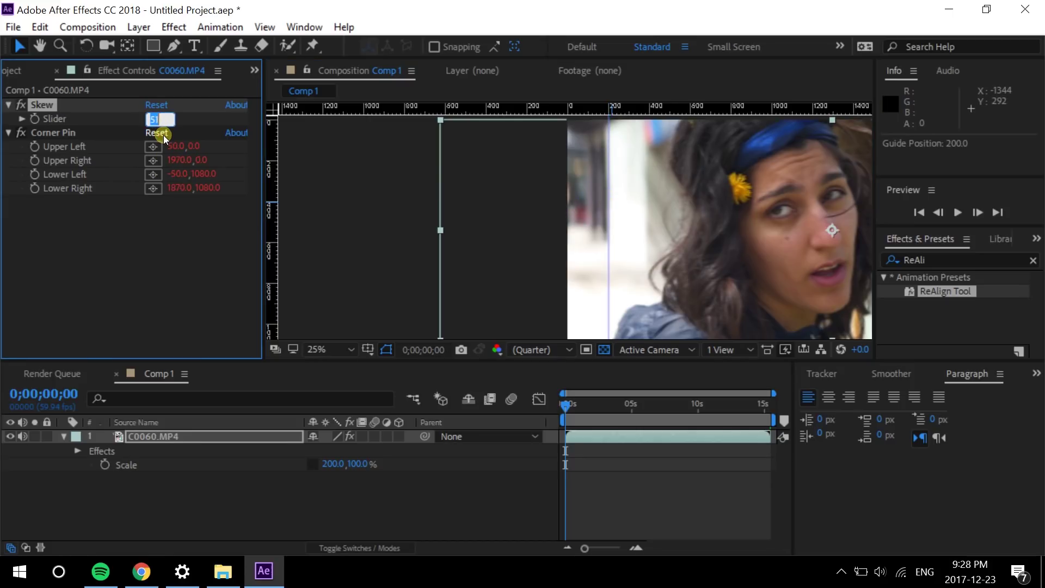
key("Up")
key("Up")
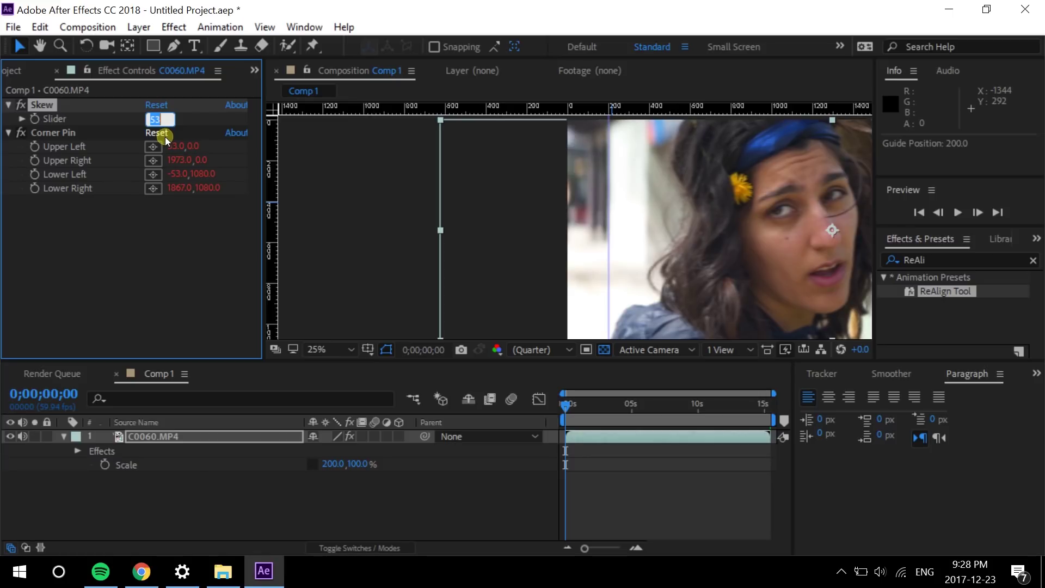
key("Up")
key("Return")
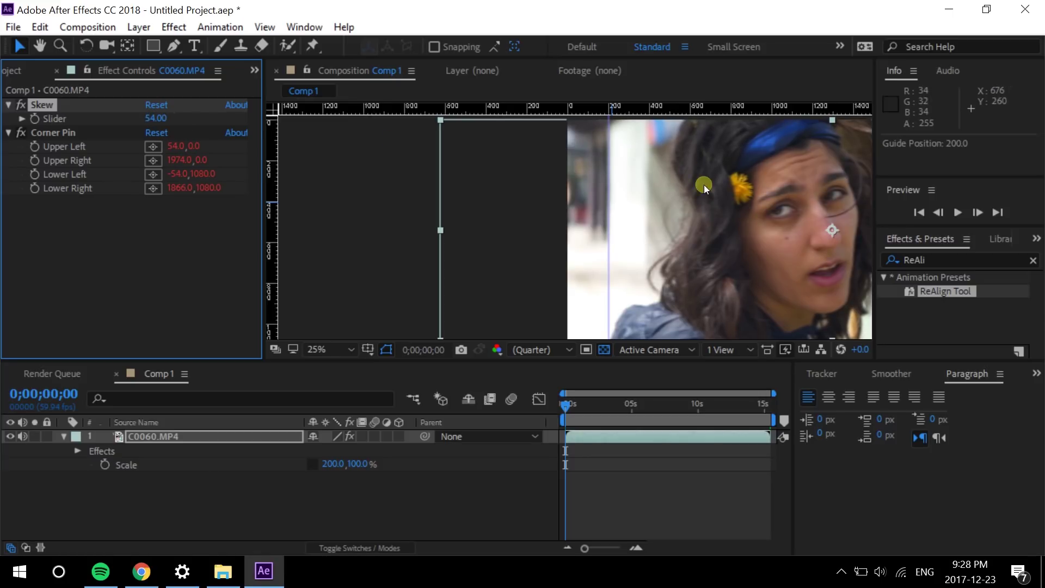
key("shift+slash")
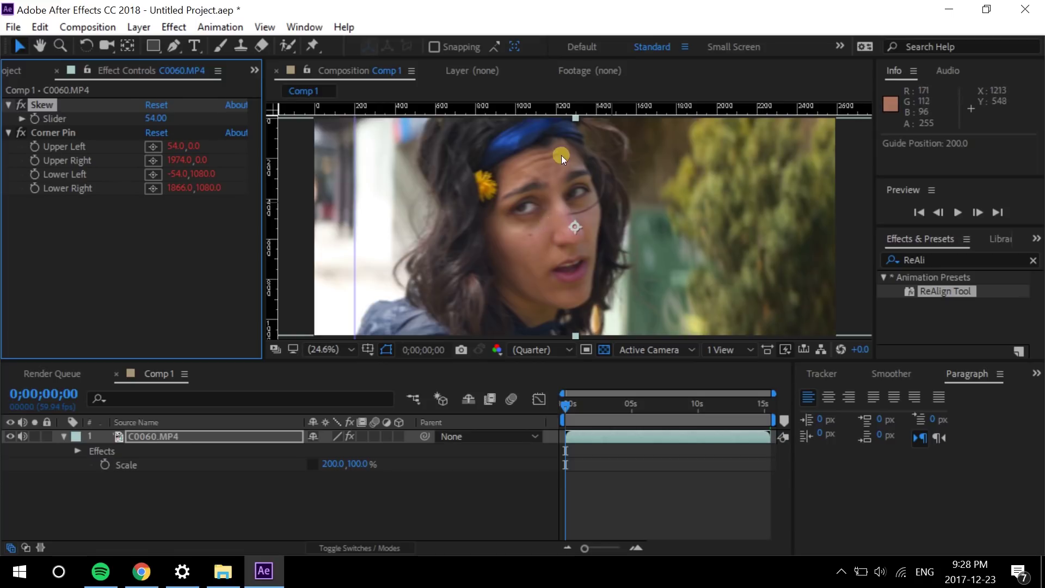
- Zoom out to 12.5%, drag the reference guide away, and hide the rulers
left_click(576, 226)
key("z")
left_click(576, 227, "alt")
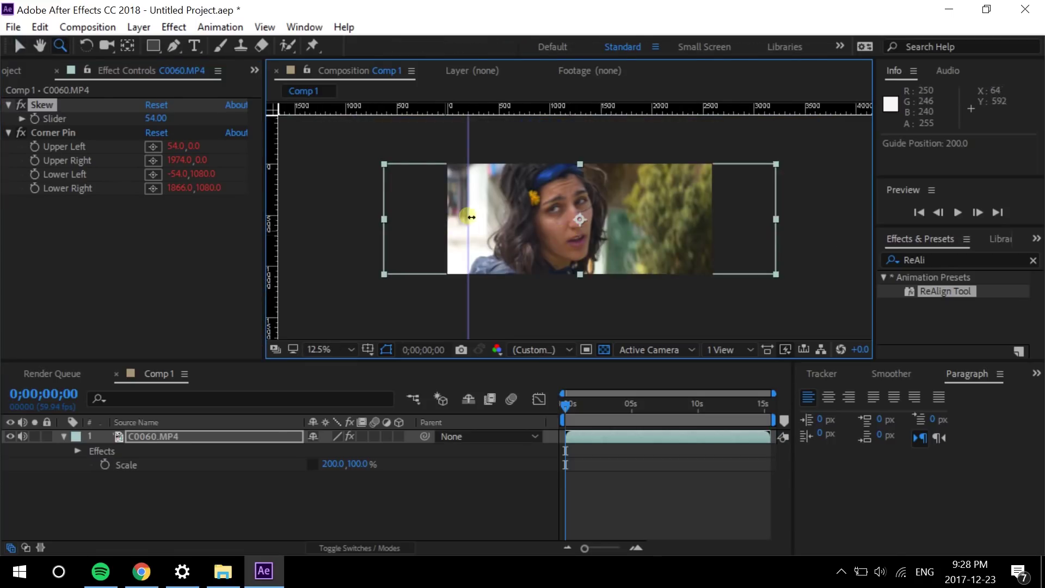
key("v")
left_click_drag(466, 212, 332, 116)
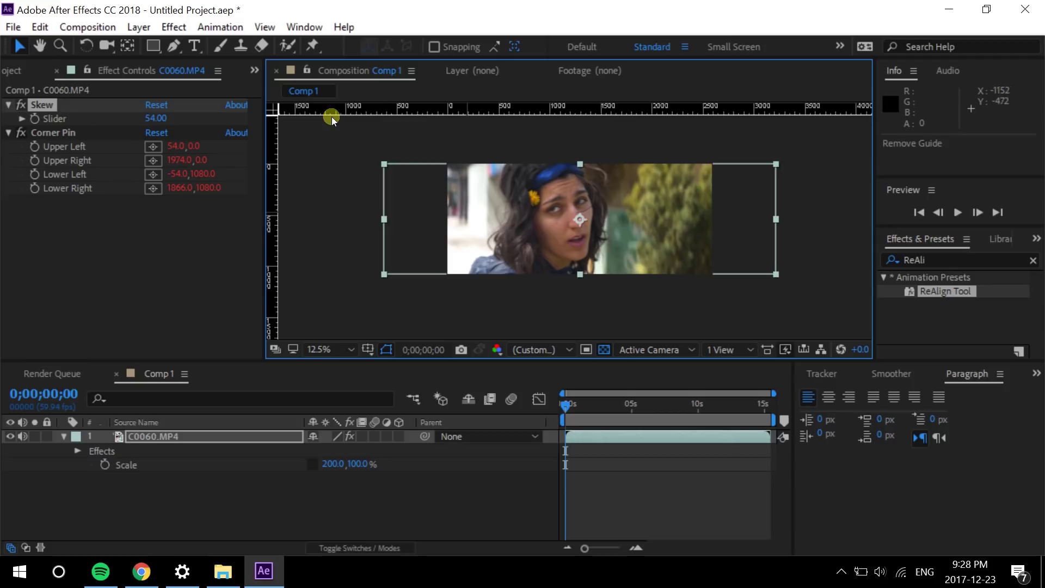
key("ctrl+r")
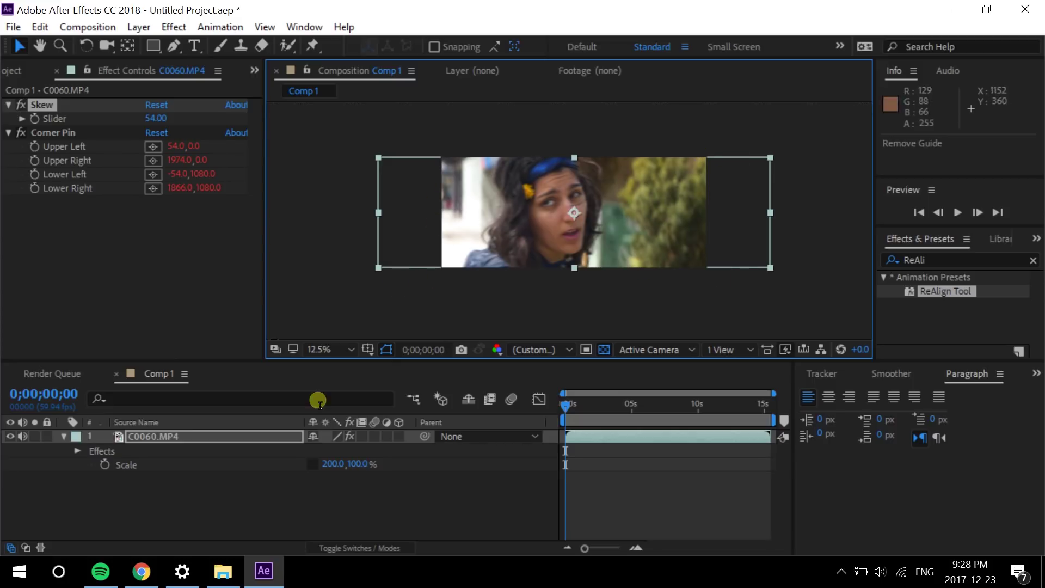
left_click(278, 492)
- Change Comp 1's width to 3840 px in Composition Settings
key("ctrl+k")
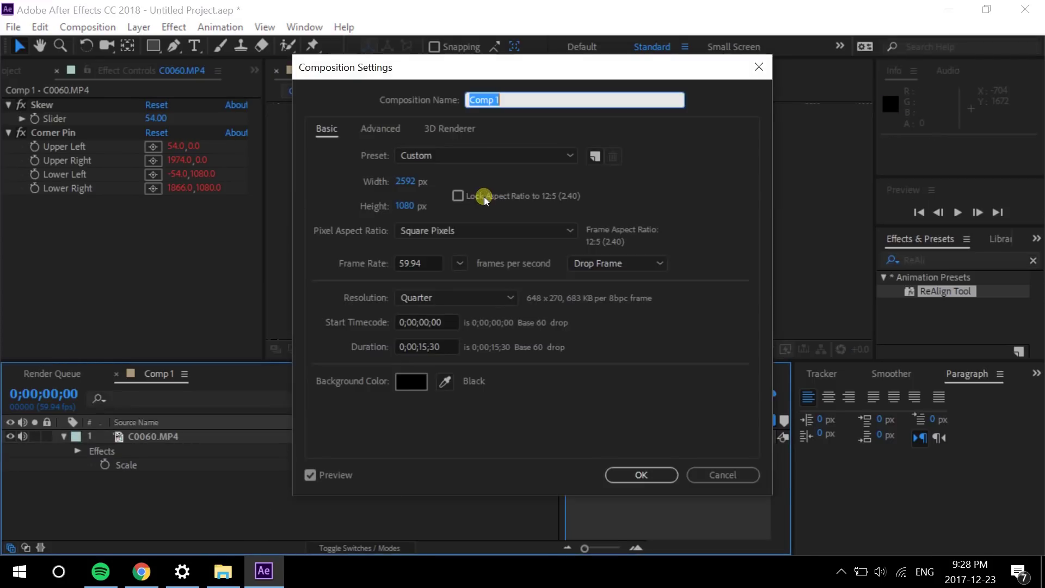
left_click(409, 189)
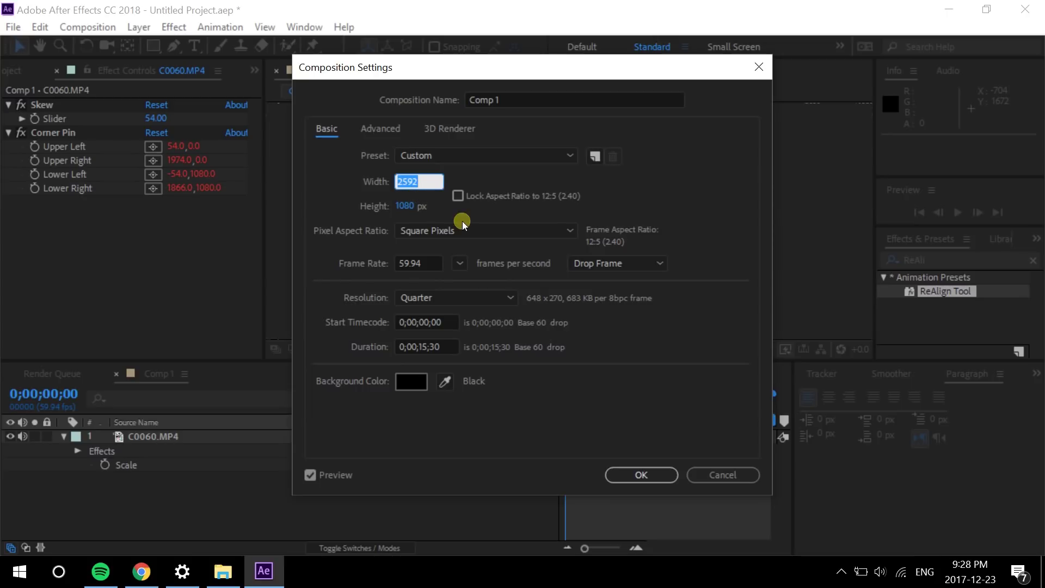
type("3840")
left_click(390, 216)
key("Return")
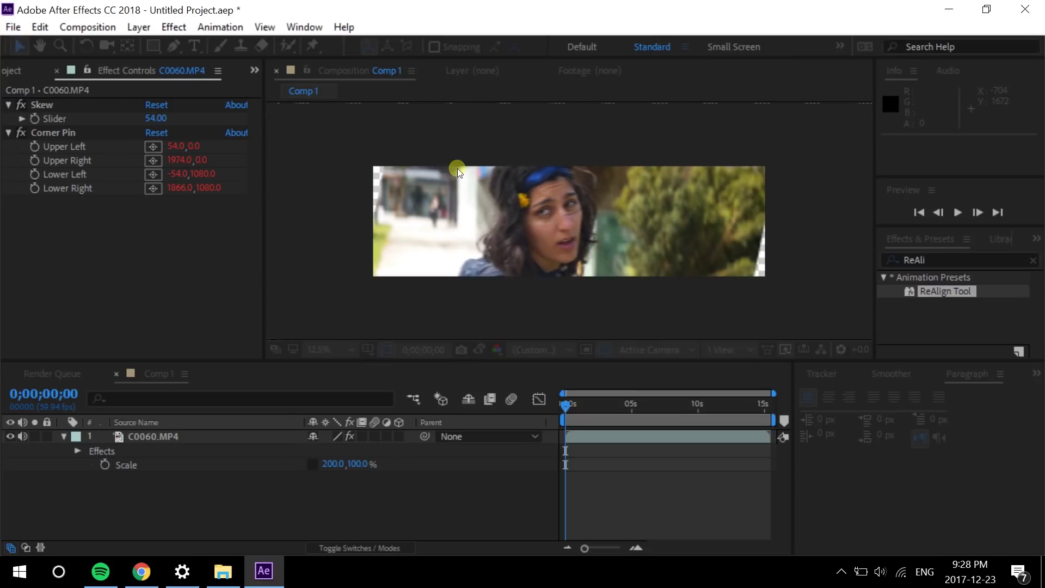
left_click(374, 162)
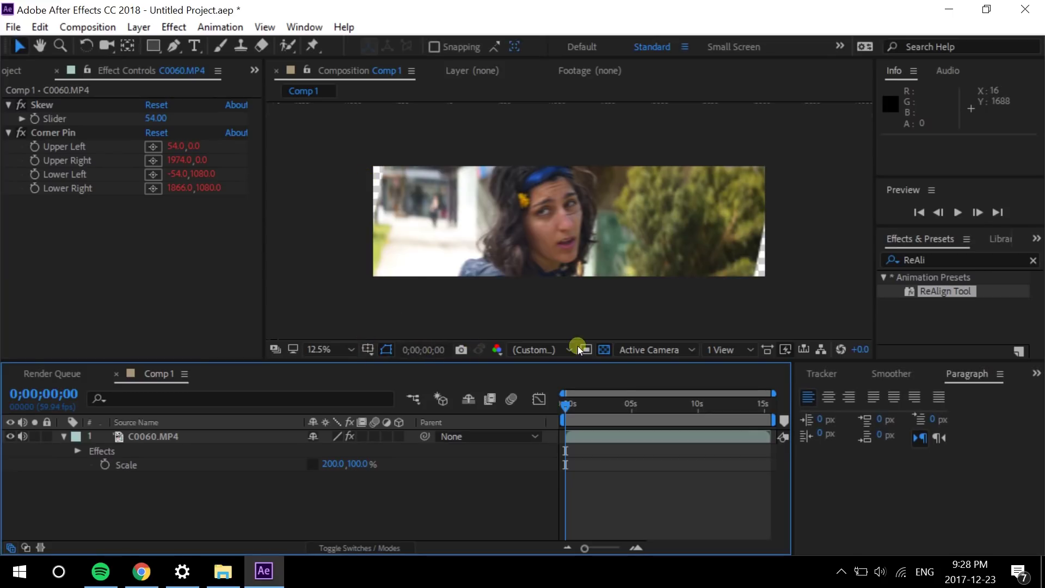
- Turn off the transparency grid and show only the C0060.MP4 layer's Scale property
left_click(603, 349)
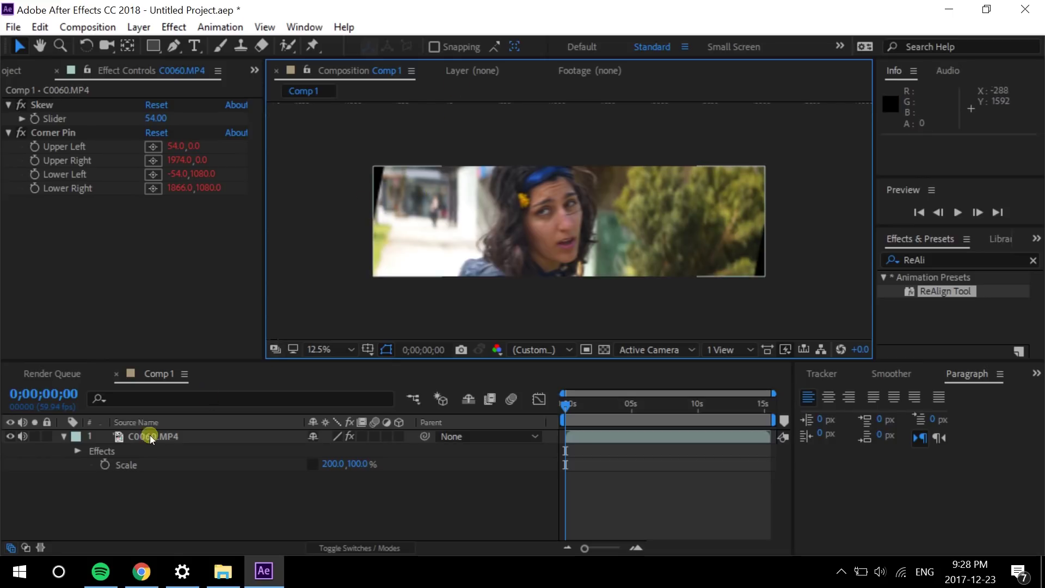
left_click(185, 435)
key("s")
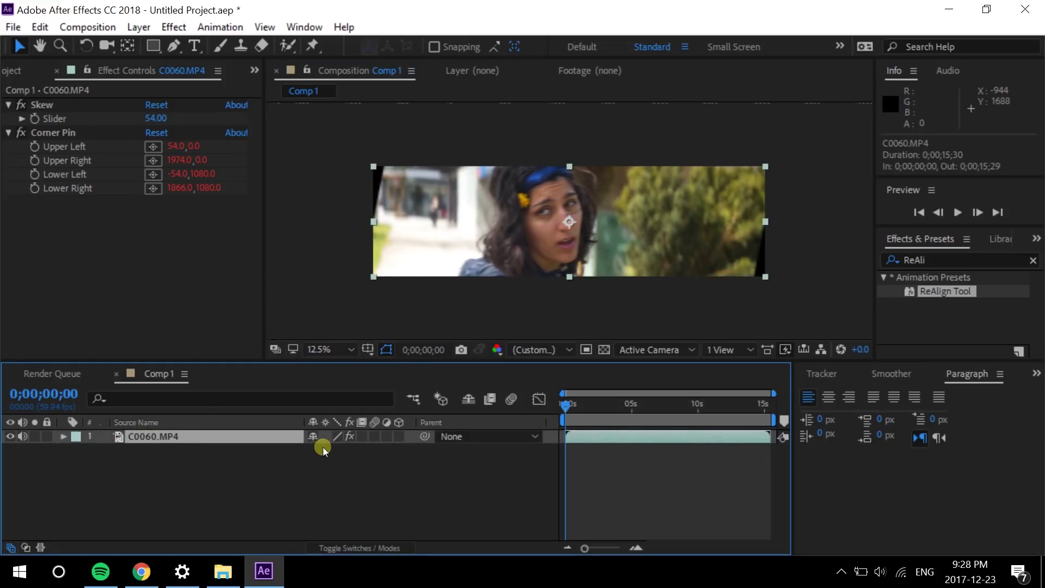
key("s")
- Set C0060.MP4's Scale to 212, 106% and deselect the layer to check the fill
left_click_drag(325, 452, 359, 452)
left_click(363, 451)
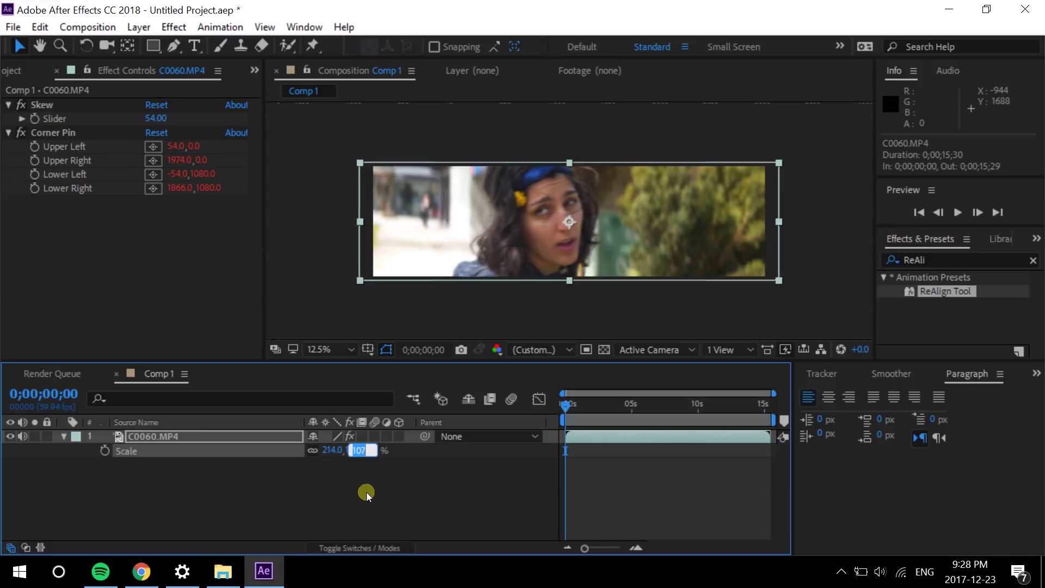
left_click(367, 495)
left_click(375, 436)
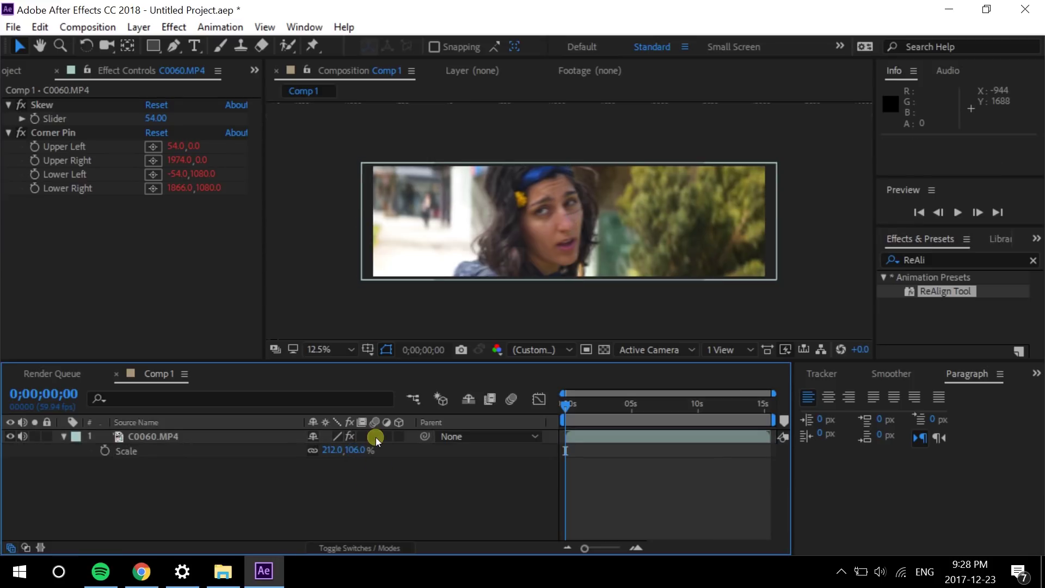
left_click(402, 129)
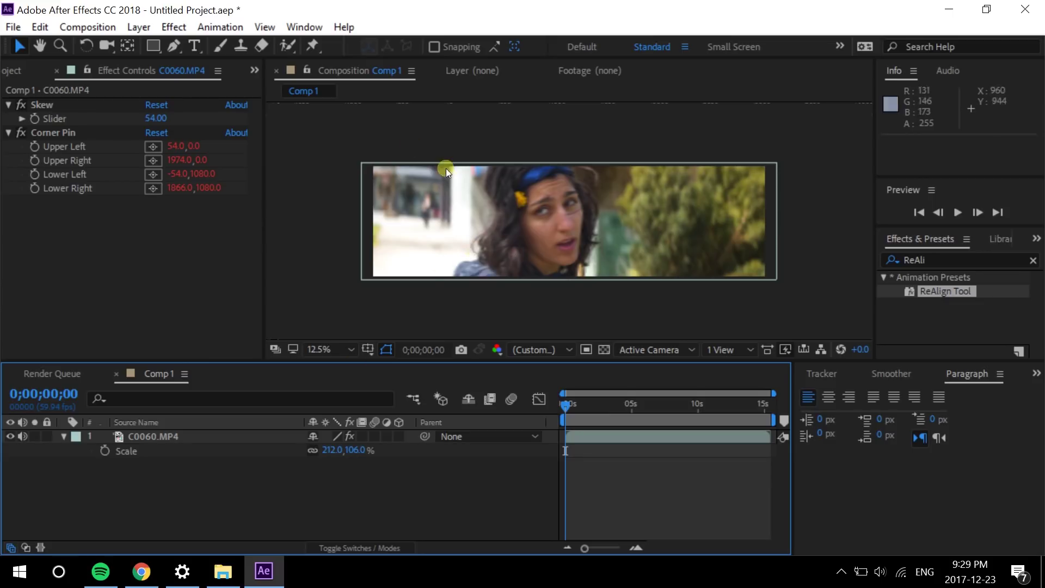
left_click(139, 437)
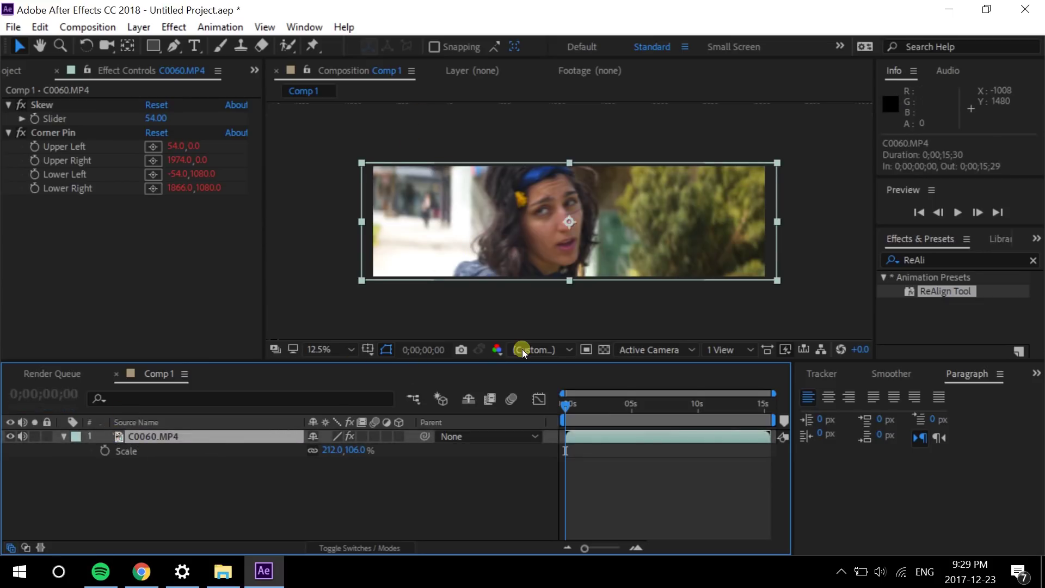